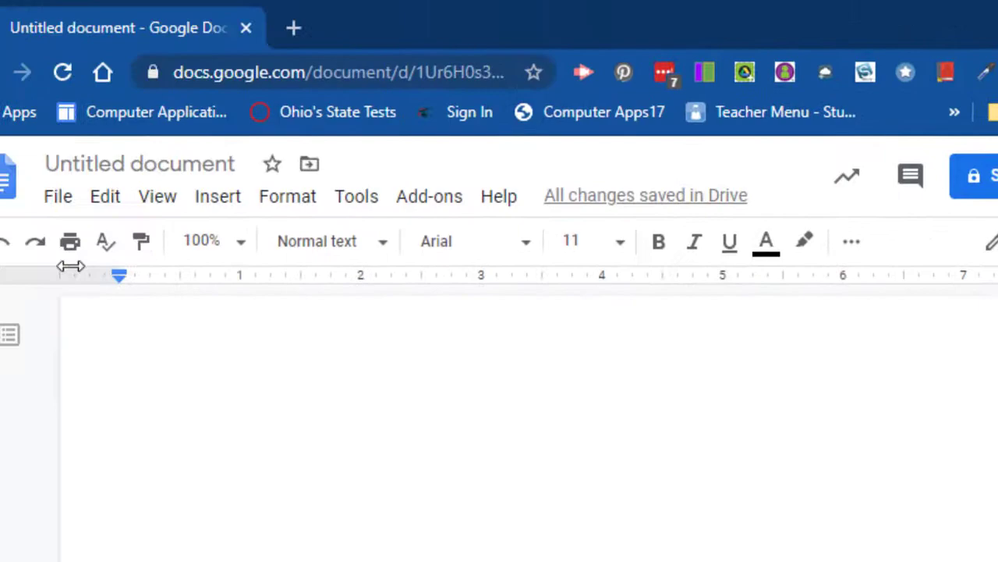
Step: Change the document's page orientation to Landscape in the page setup
left_click(103, 205)
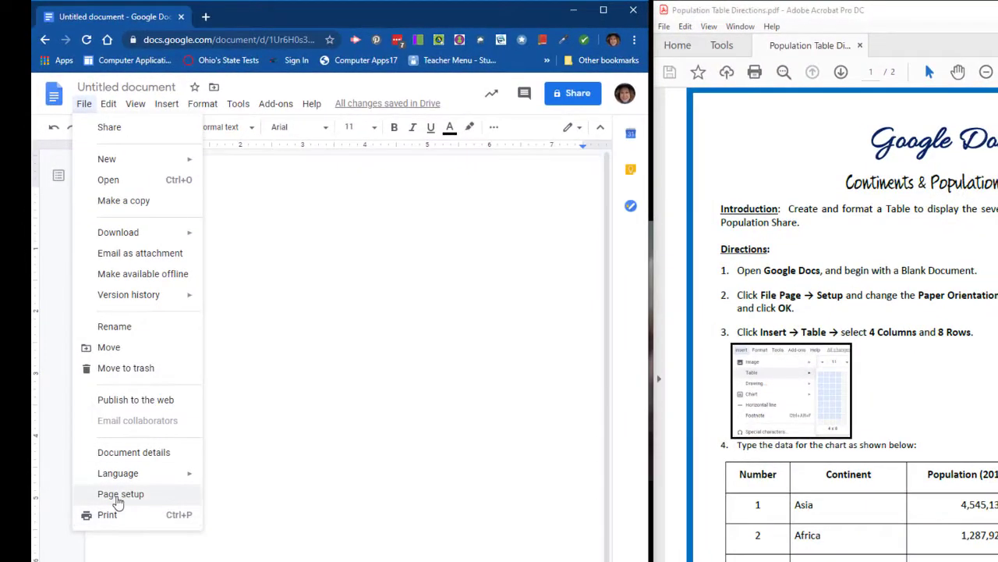
left_click(117, 498)
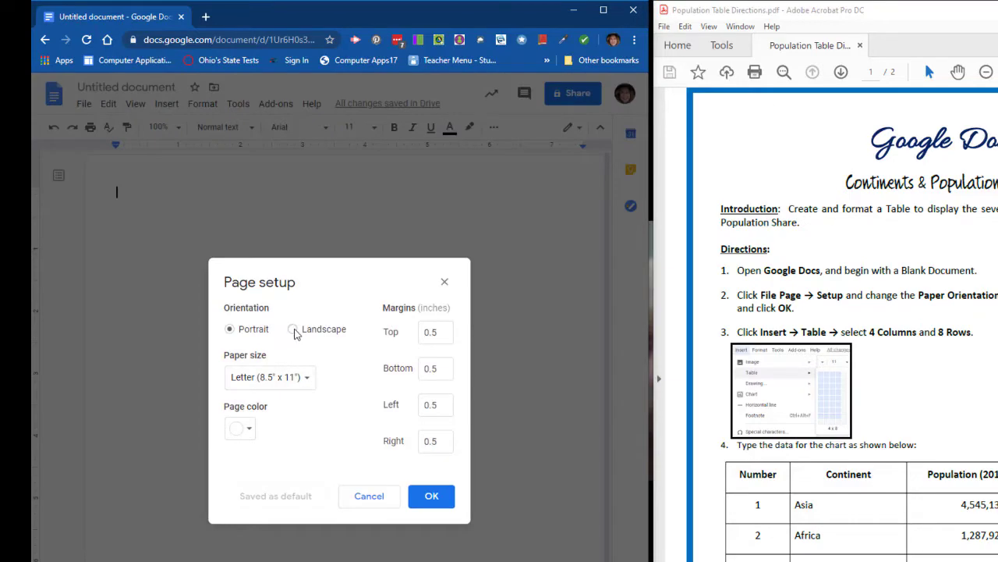
left_click(294, 330)
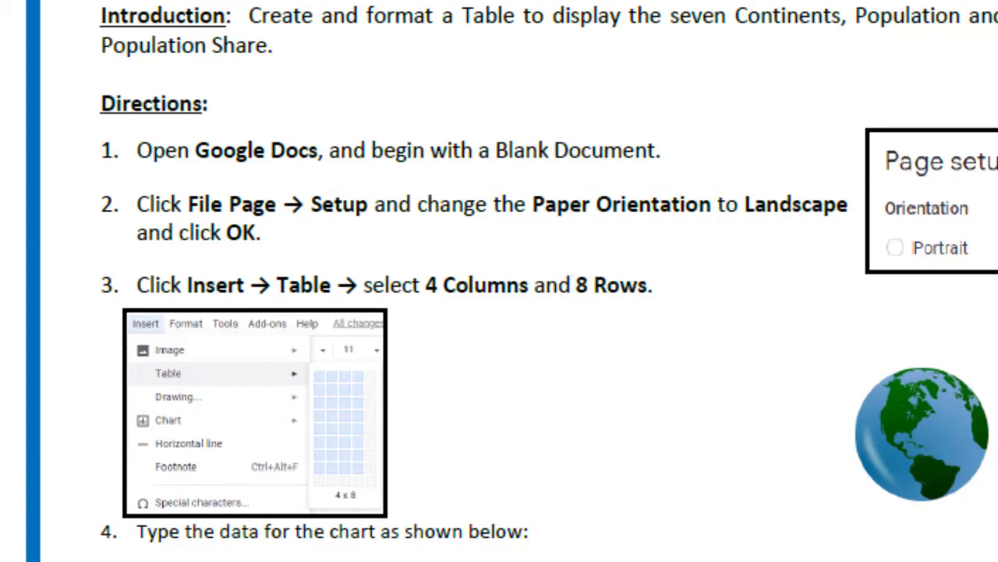
Step: Insert a table with 4 columns and 8 rows into the blank document
left_click(207, 179)
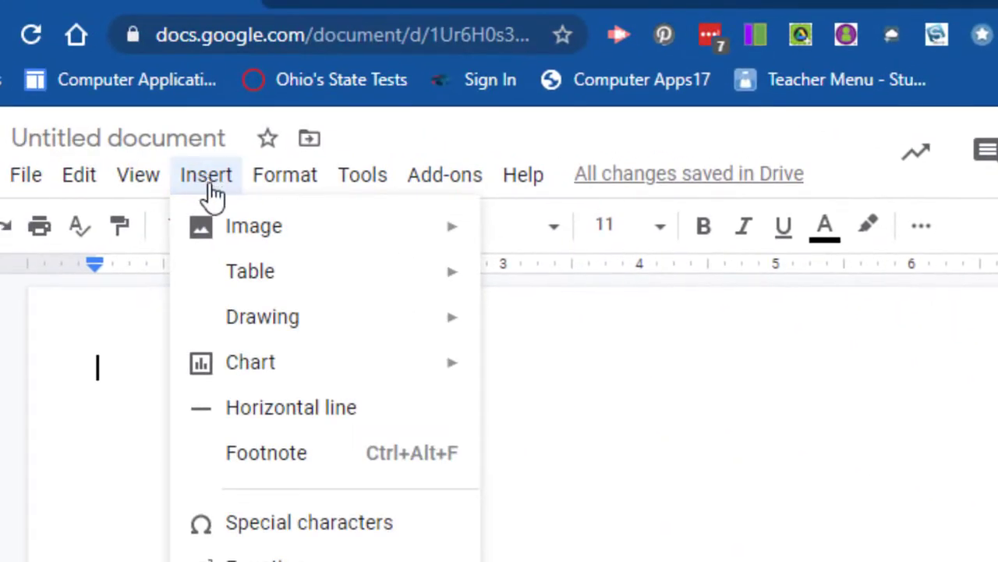
mouse_move(251, 279)
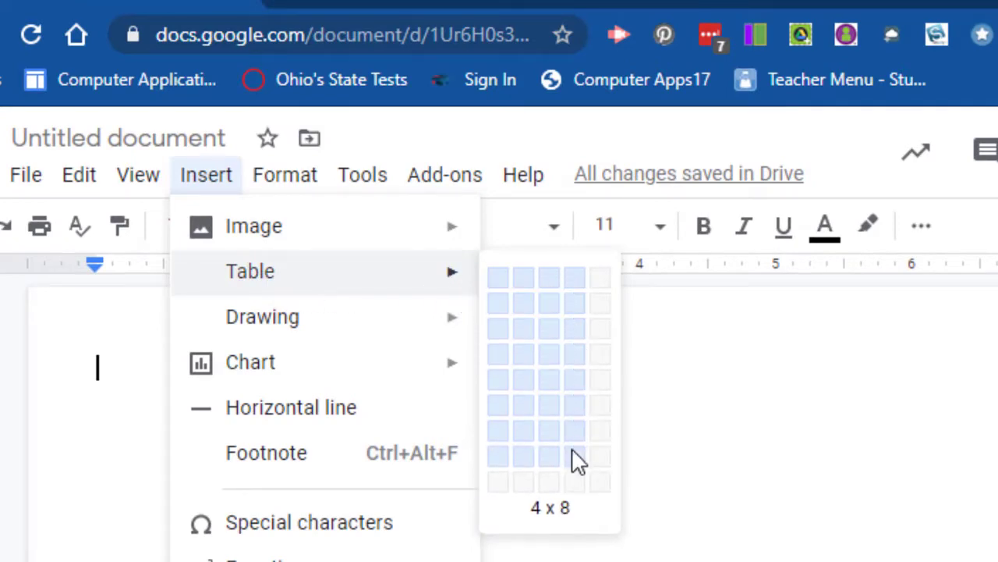
left_click(578, 465)
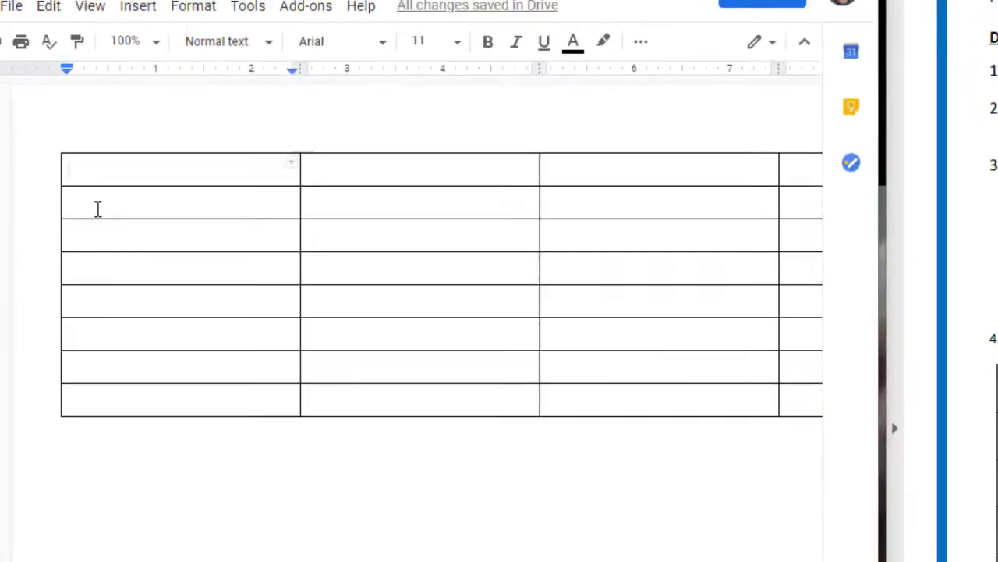
Step: Fill the table's first row with the column headings Number, Continent, Population and World Population
type("Number")
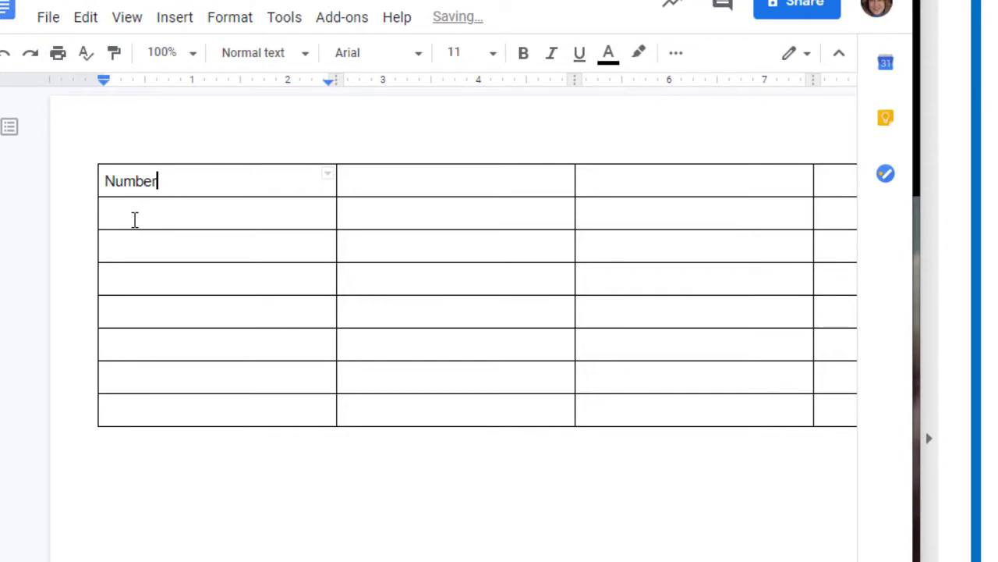
key("Tab")
type("Continene")
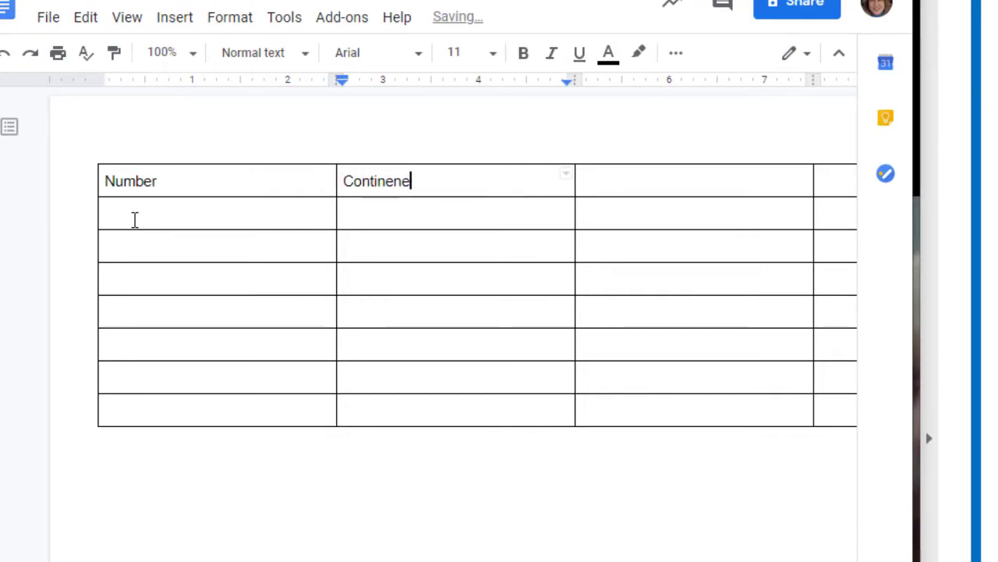
key("BackSpace")
type("t")
key("Tab")
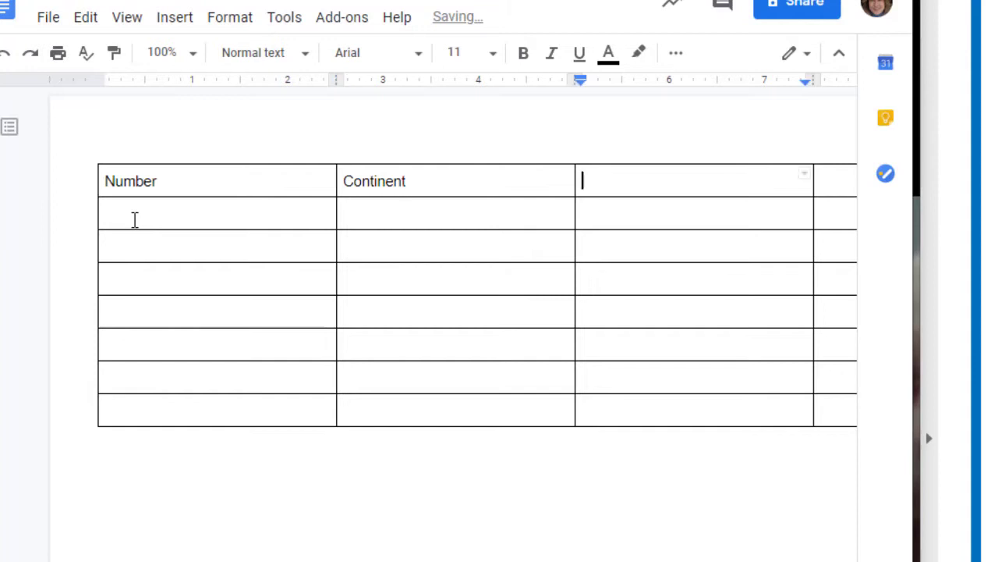
type("Population")
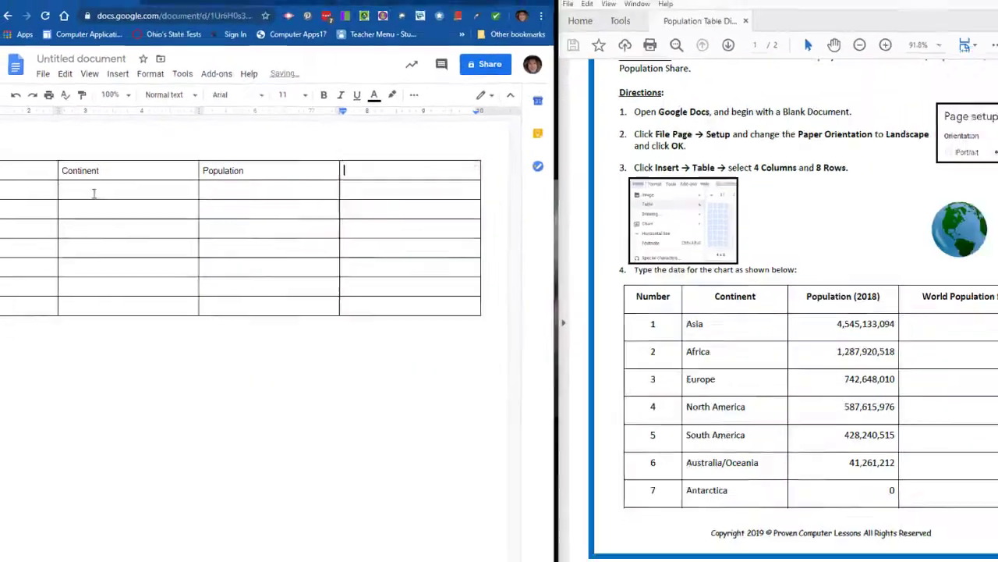
type("World Population")
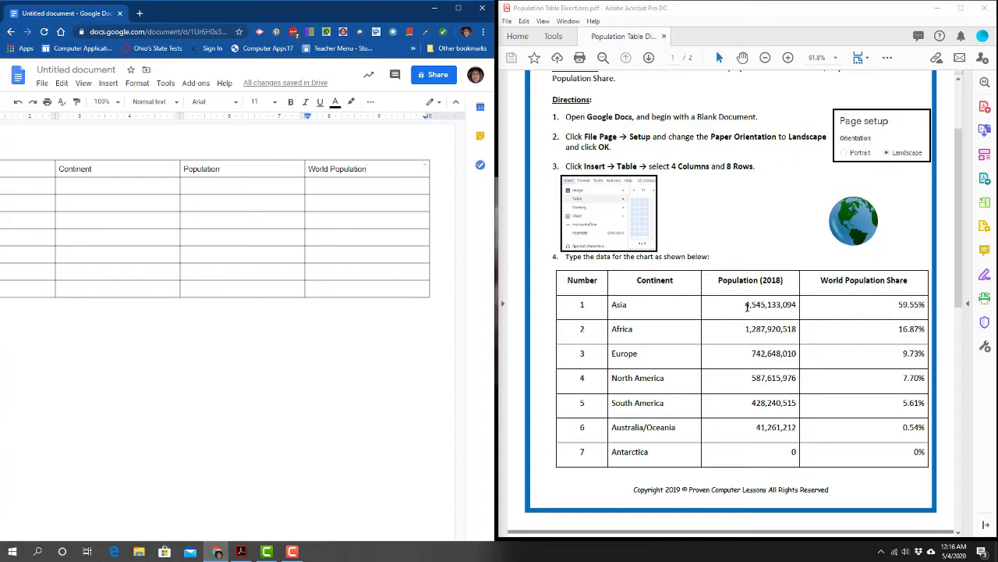
Step: Copy the populations 4,545,133,094, 1,287,920,518 and 742,648,010 from the directions PDF into the first three data cells of the Population column
left_click_drag(745, 304, 794, 305)
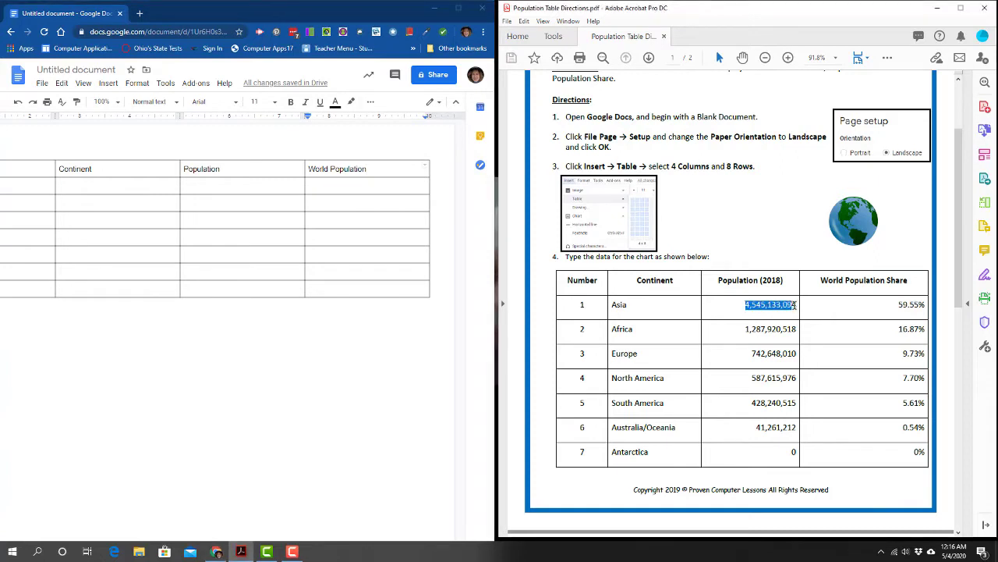
key("ctrl+c")
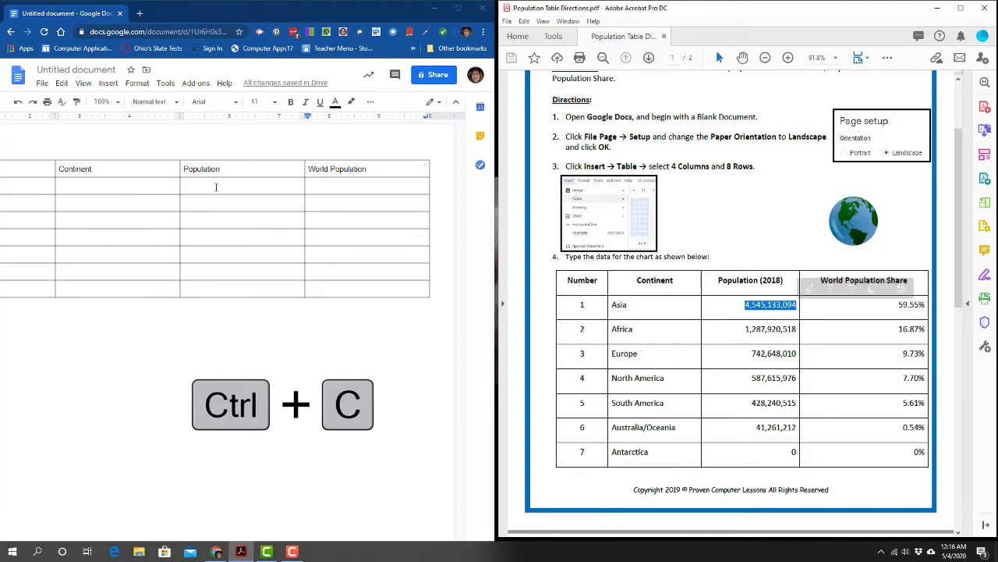
left_click(217, 188)
key("ctrl+v")
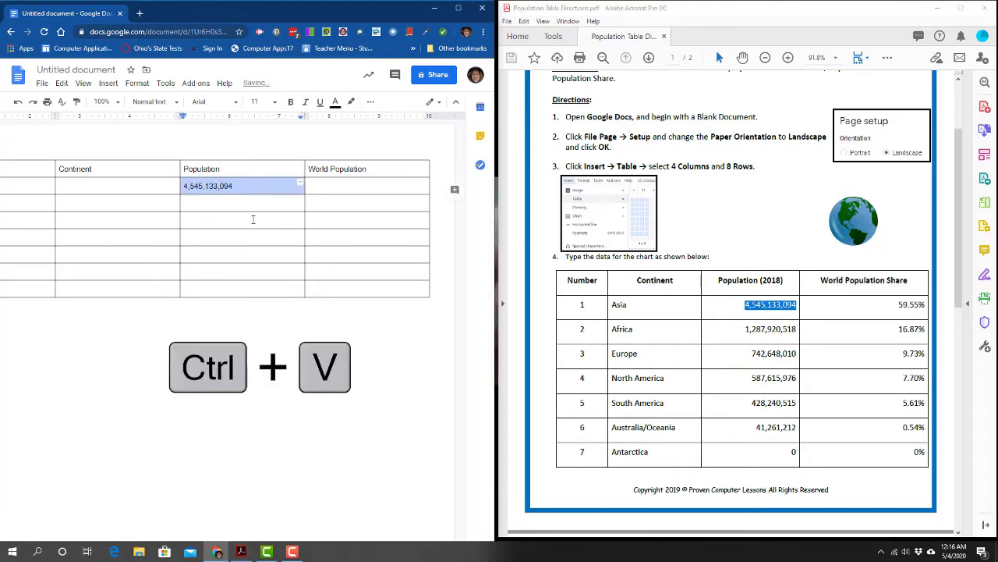
left_click_drag(745, 329, 796, 328)
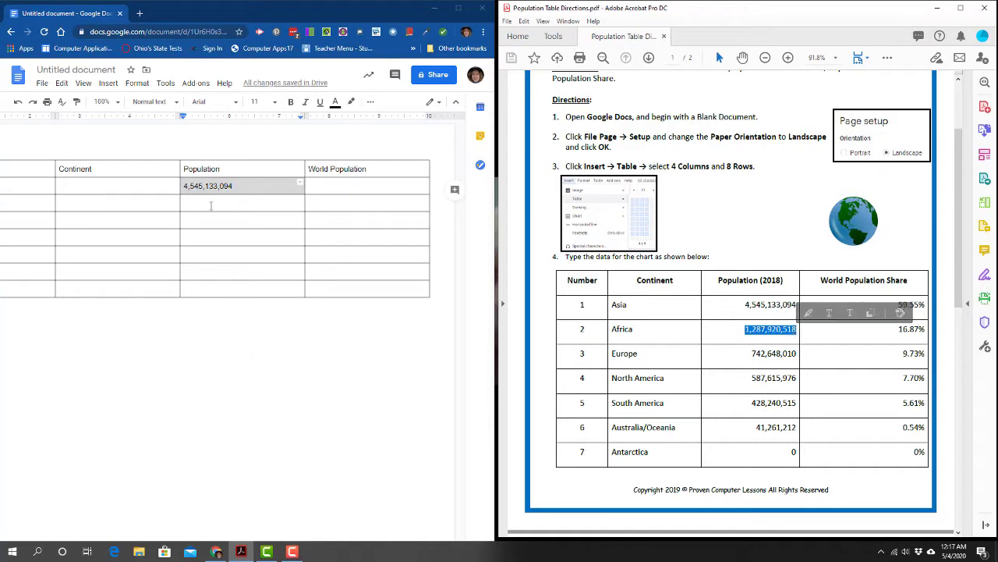
left_click(210, 205)
key("ctrl+v")
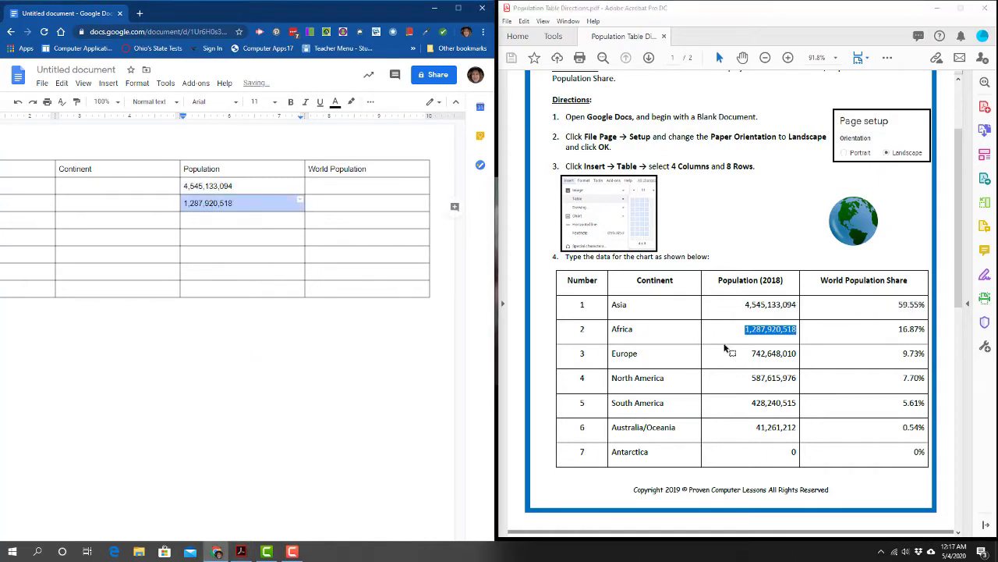
left_click(754, 353)
left_click_drag(754, 354, 797, 354)
left_click(198, 225)
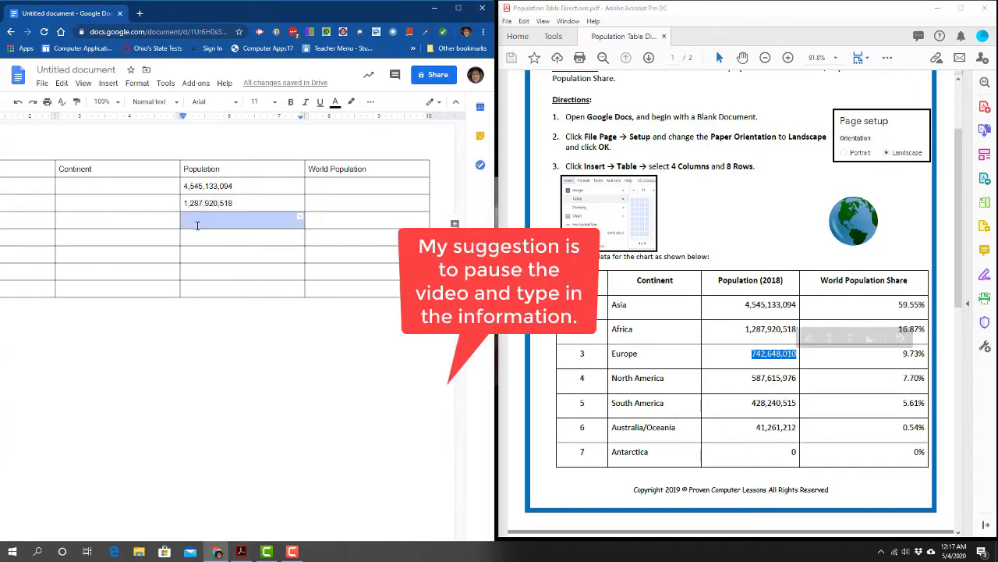
key("ctrl+v")
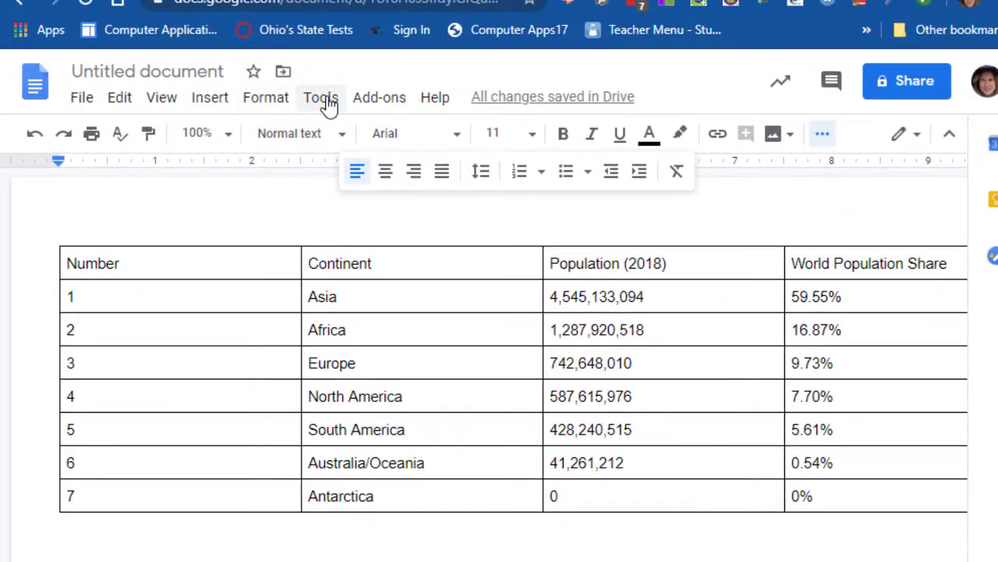
Step: Run a spelling and grammar check on the document
left_click(329, 105)
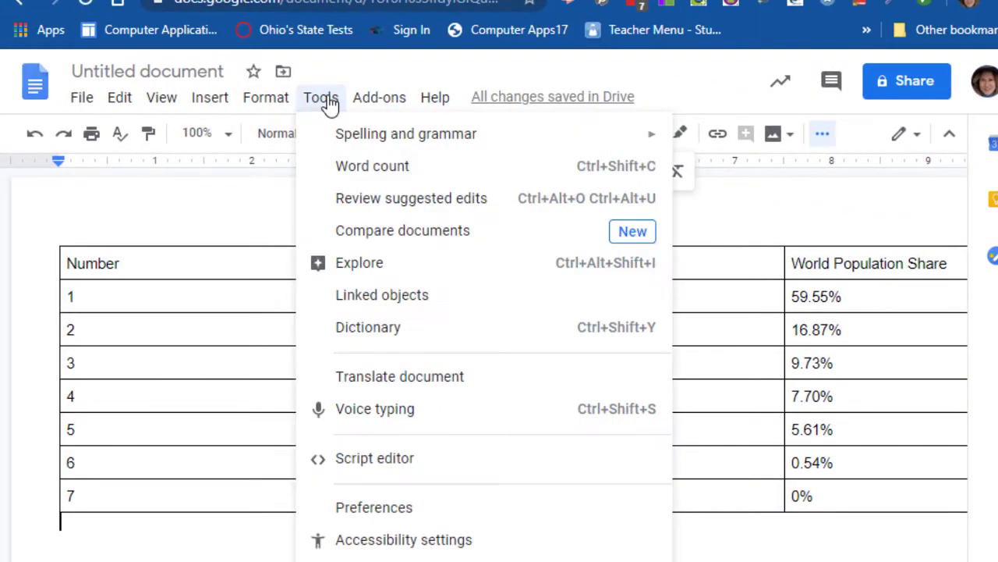
mouse_move(332, 141)
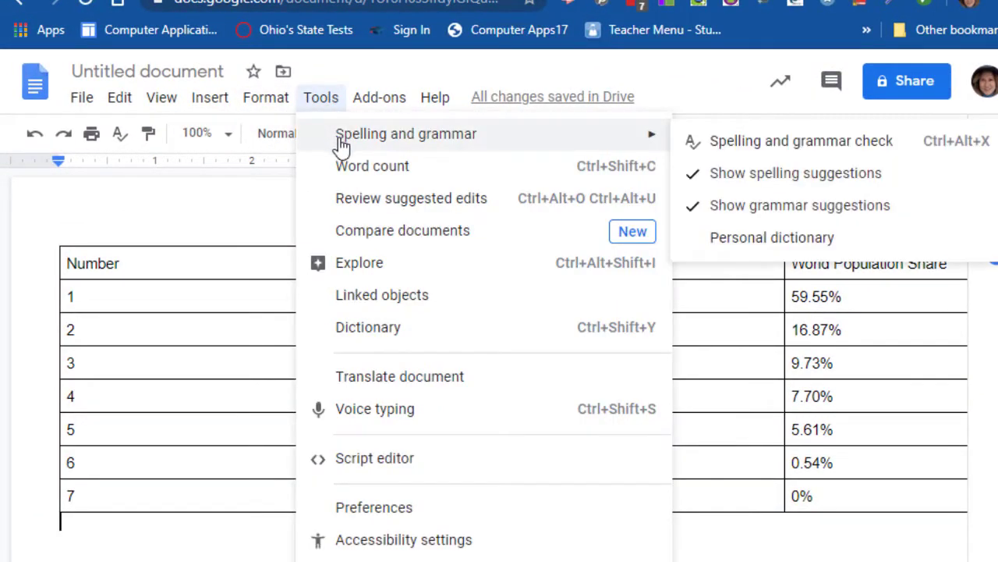
left_click(792, 148)
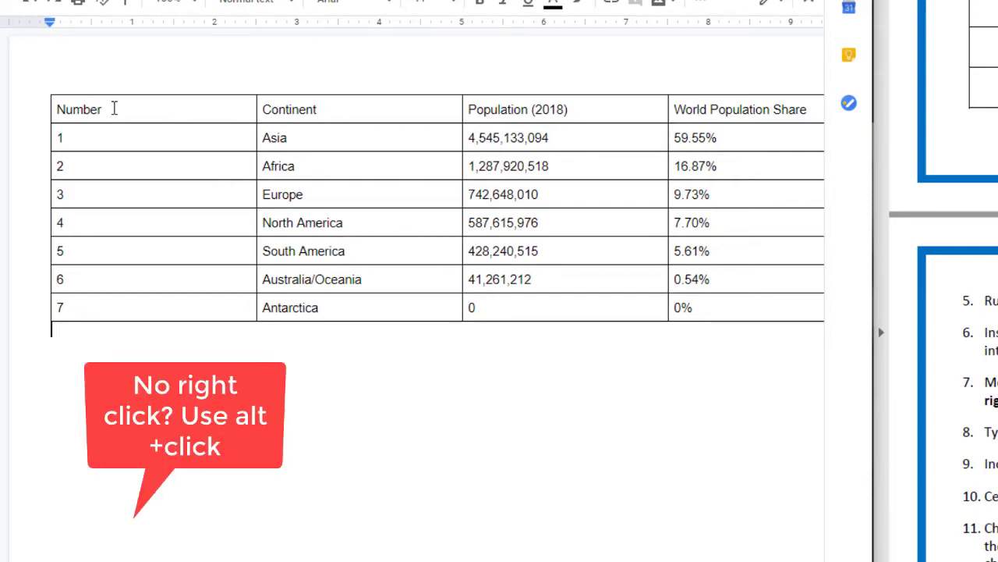
Step: Insert a blank row above the heading row and merge all its cells into one
right_click(113, 109)
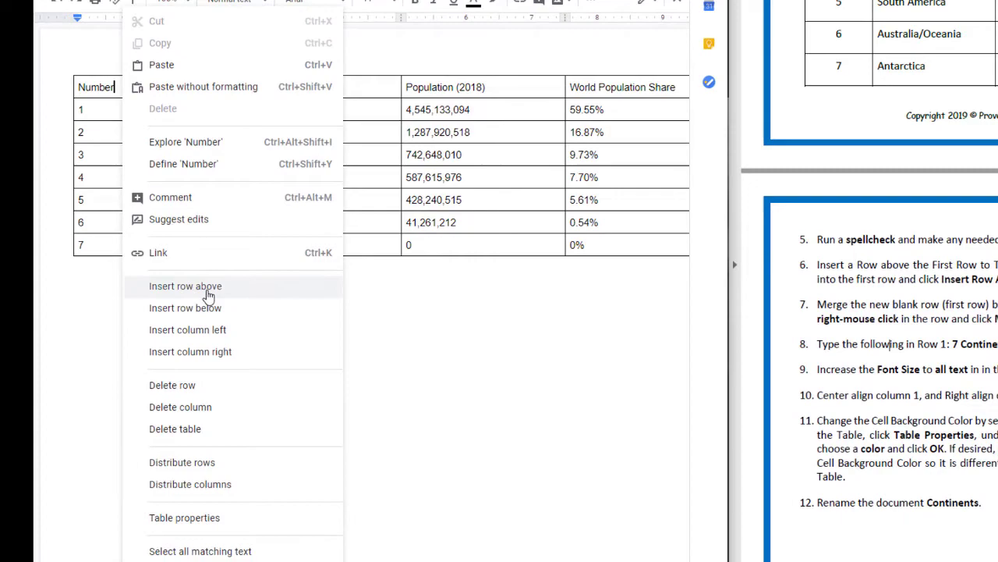
left_click(208, 294)
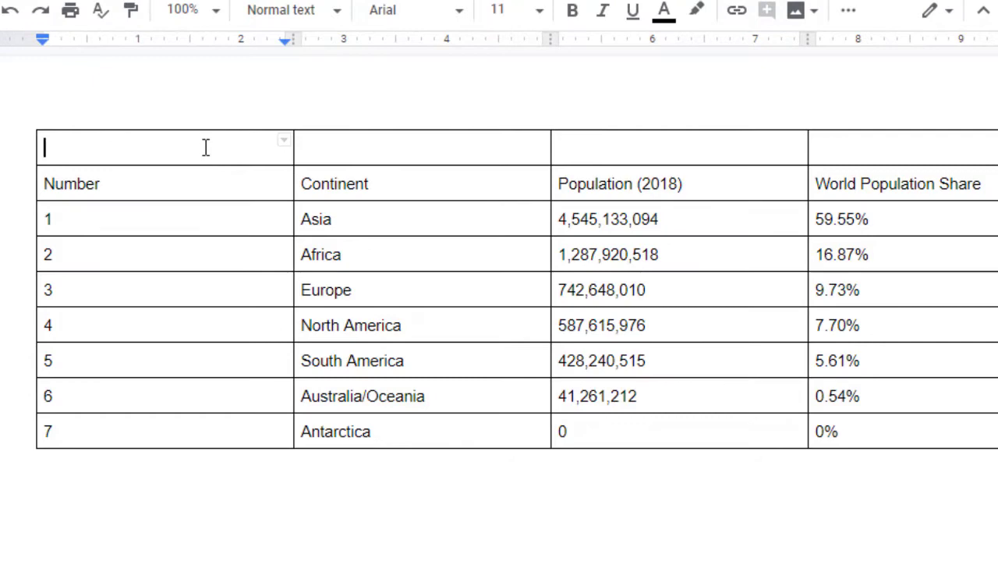
left_click_drag(206, 148, 877, 147)
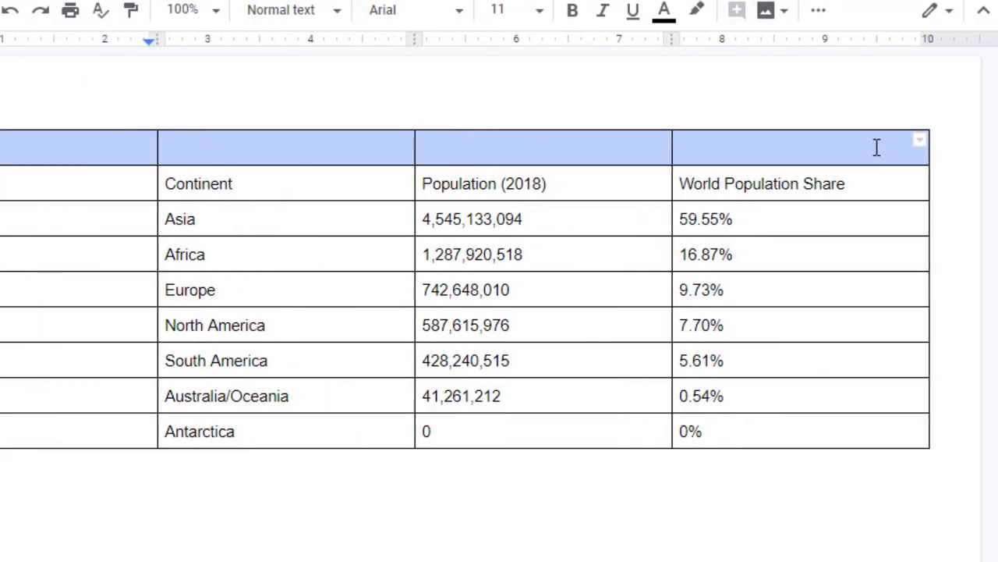
right_click(98, 148)
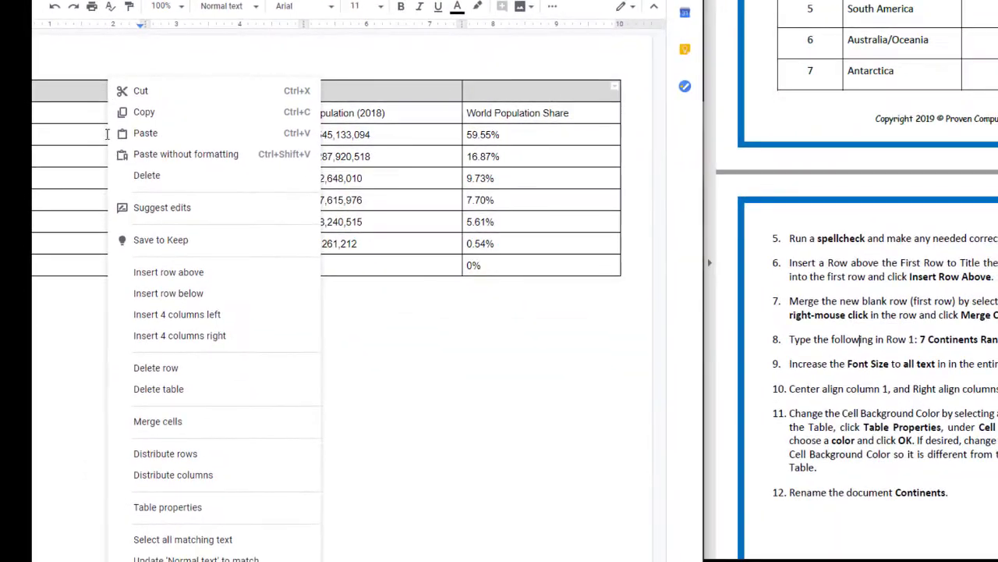
left_click(160, 421)
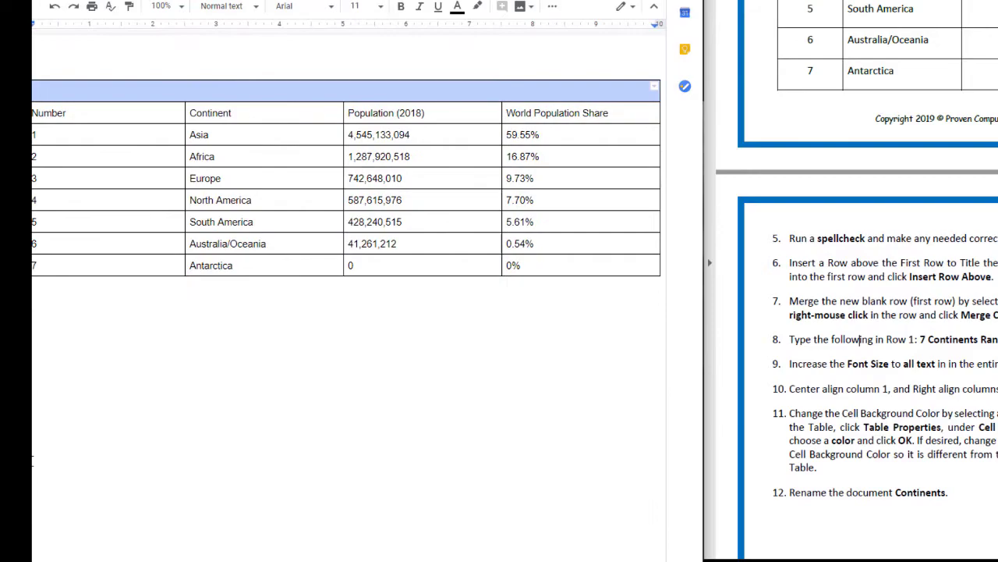
left_click(78, 444)
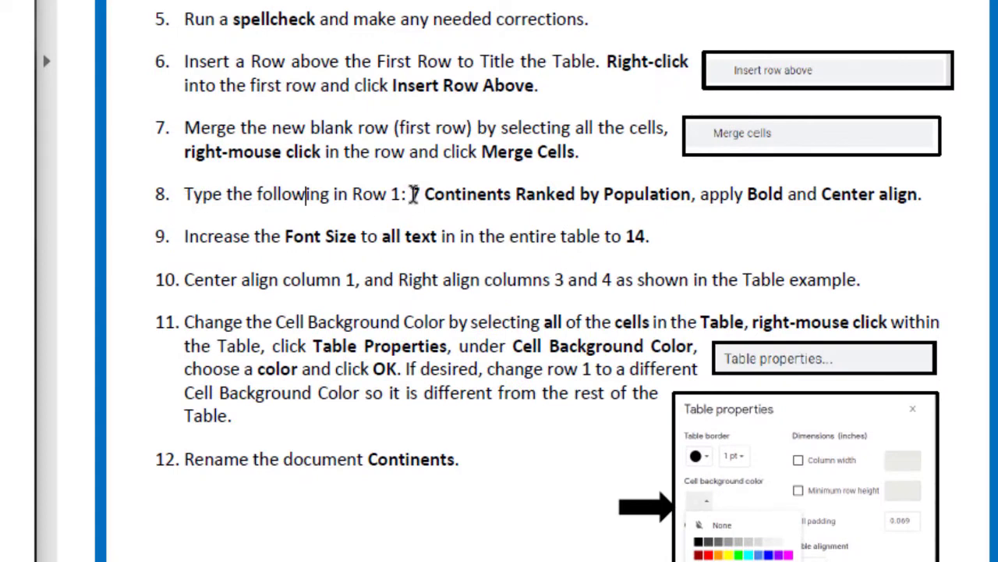
Step: Copy the title "7 Continents Ranked by Population" from the directions PDF into the merged first row of the table
left_click_drag(412, 193, 635, 203)
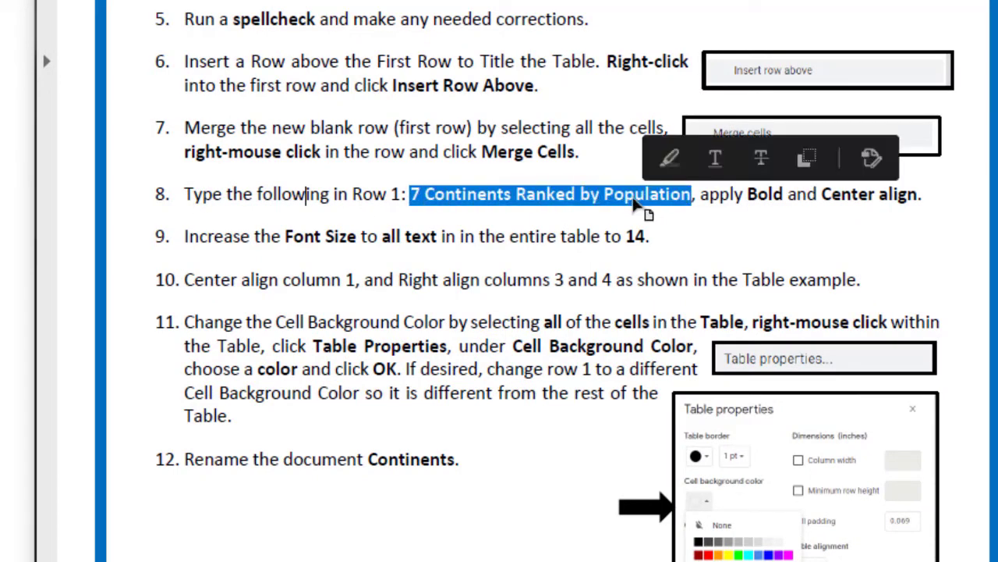
right_click(632, 201)
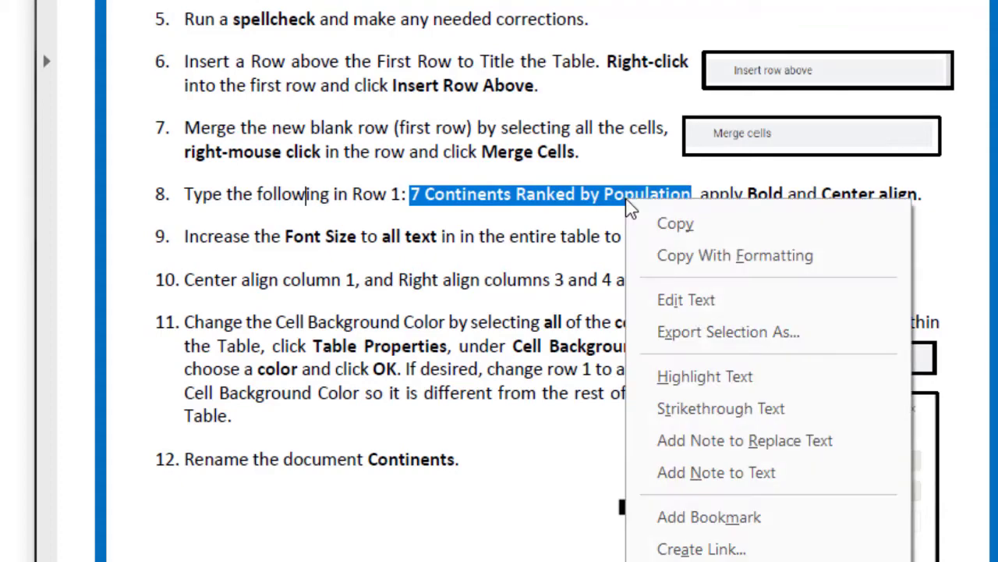
left_click(673, 224)
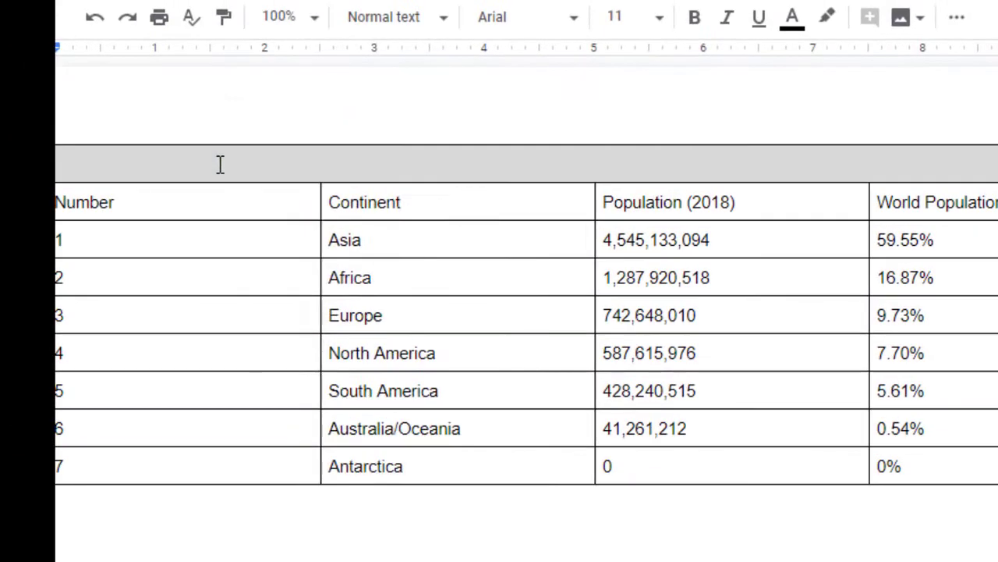
right_click(220, 164)
left_click(248, 201)
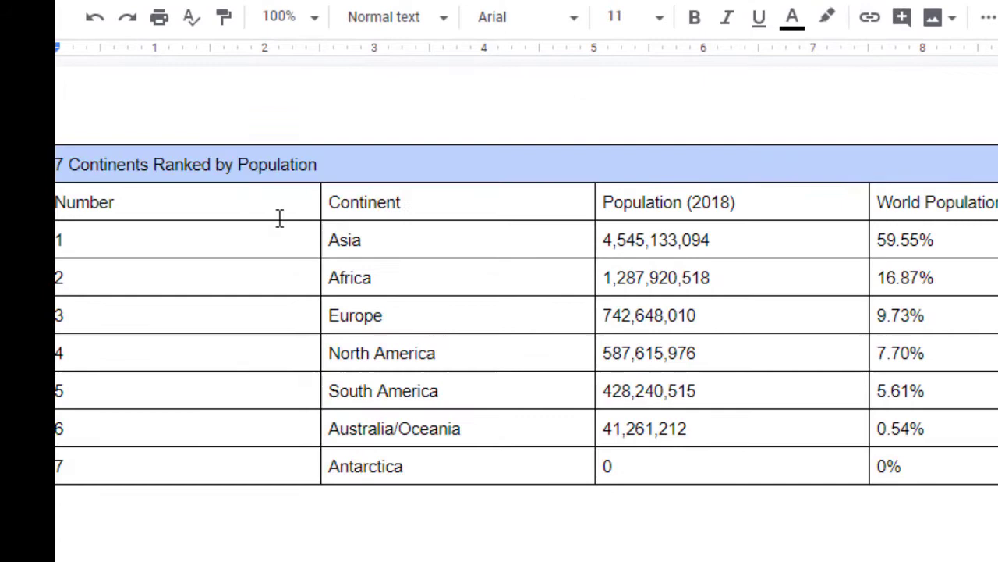
left_click(378, 554)
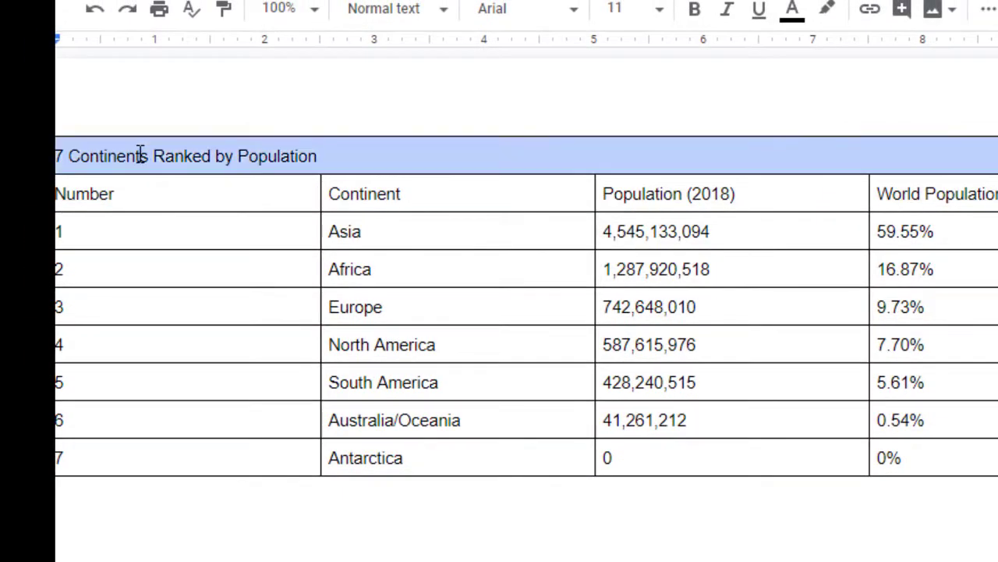
Step: Make the title "7 Continents Ranked by Population" in the table's first row bold and center-aligned
triple_click(141, 154)
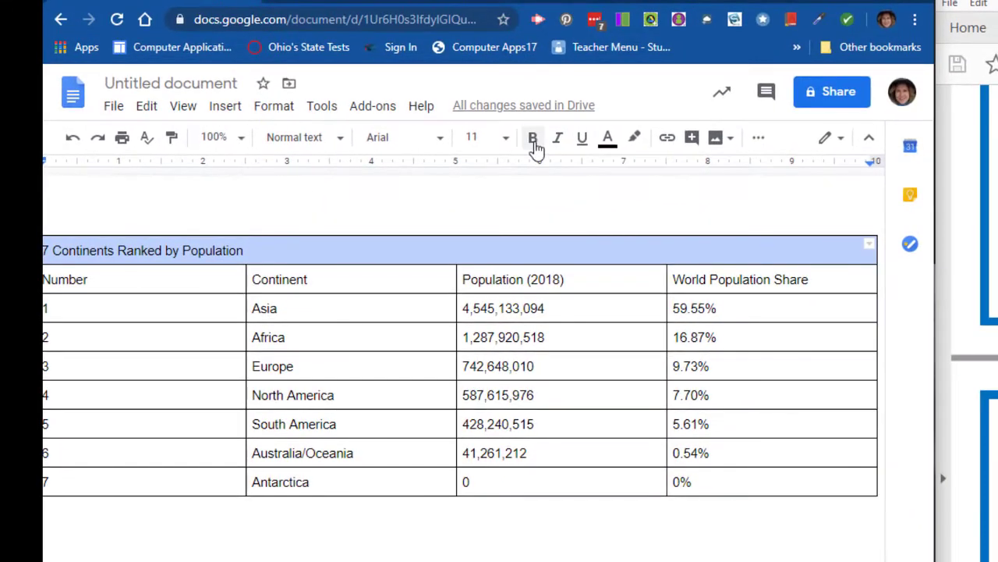
left_click(535, 148)
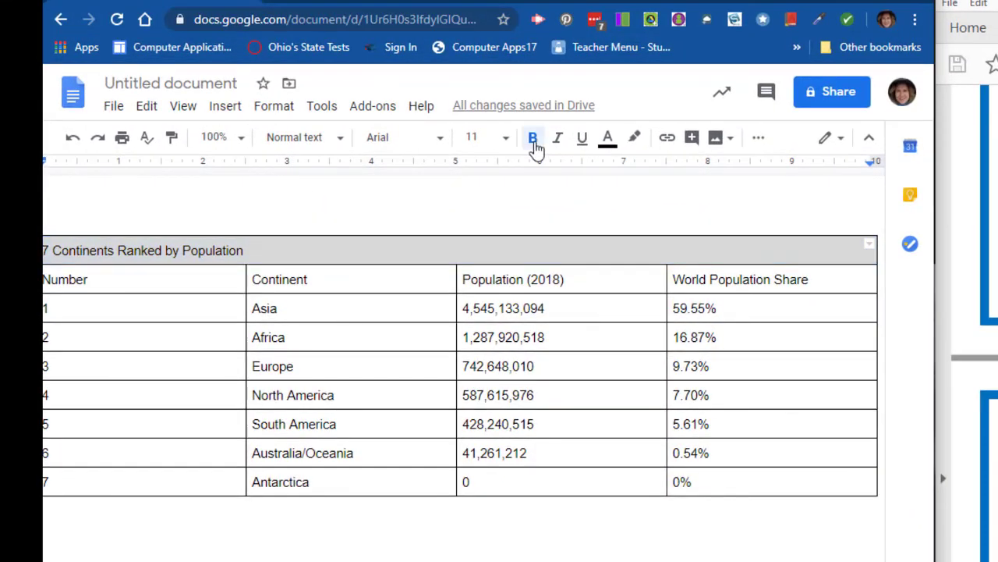
left_click(759, 149)
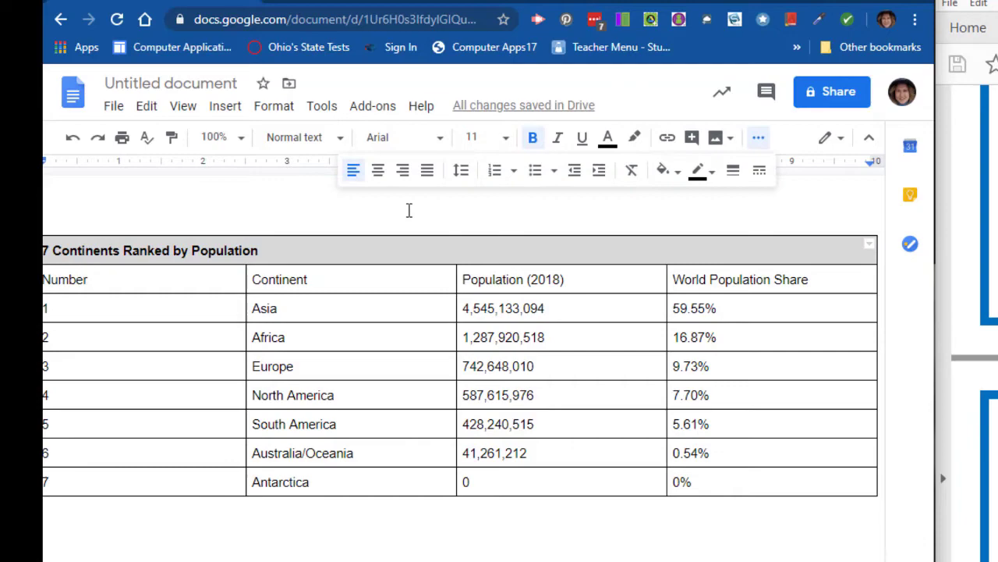
left_click(377, 181)
left_click(281, 216)
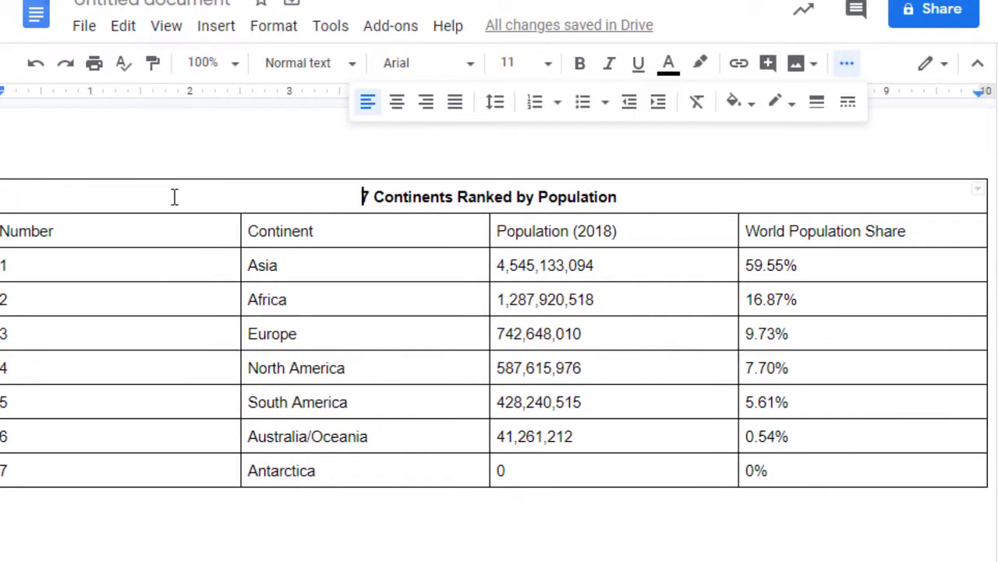
Step: Set the font size of all text in the entire table to 14
left_click_drag(175, 196, 794, 469)
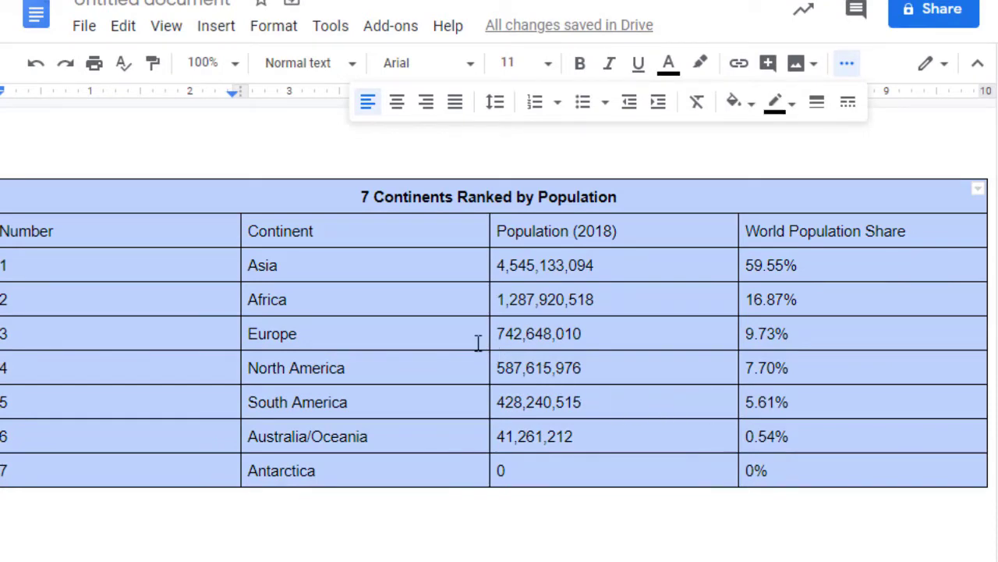
left_click(551, 69)
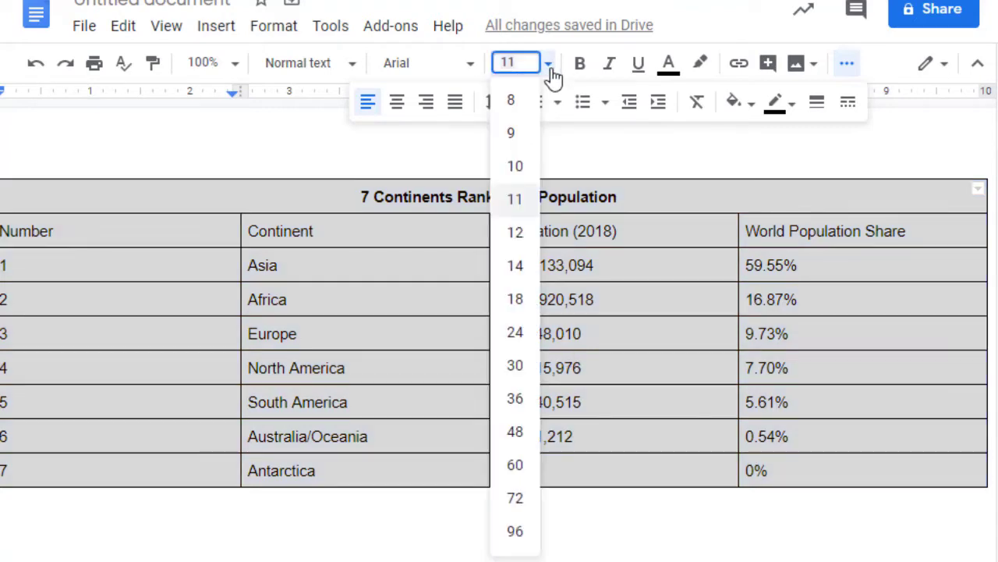
left_click(531, 267)
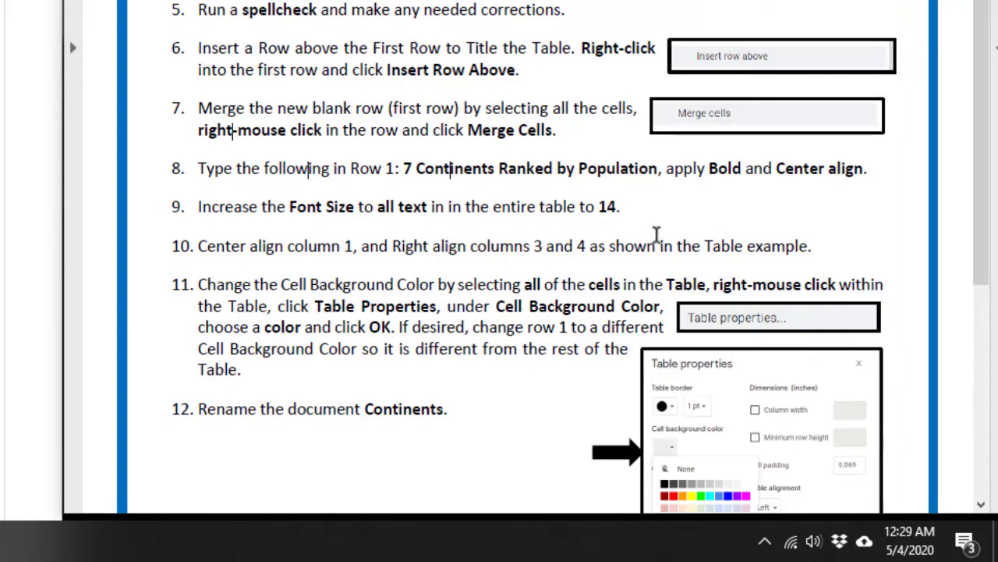
Step: Center-align the Number column from its heading down to the last row, following the table example in the directions PDF
scroll(531, 169, "up", 2)
scroll(533, 172, "up", 5)
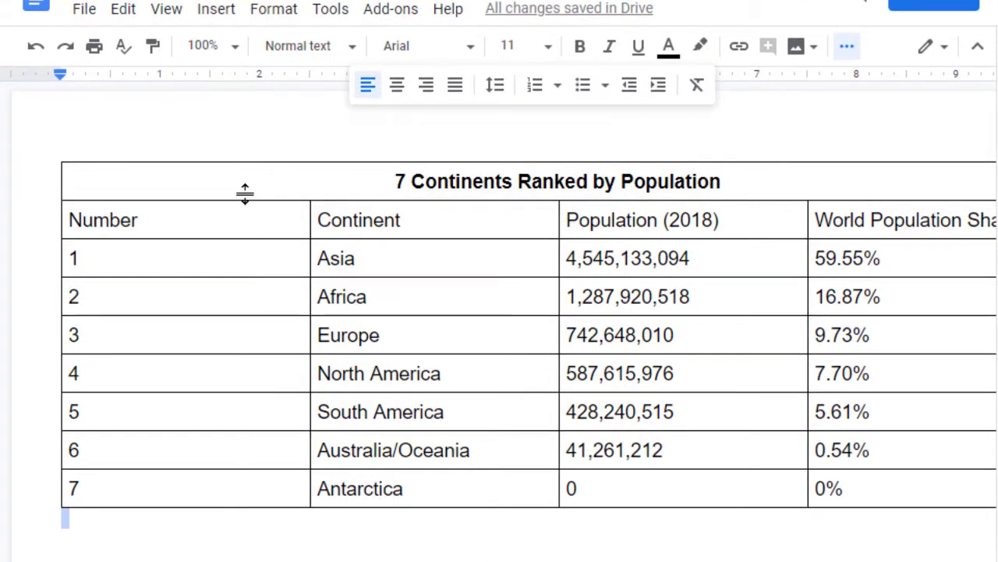
left_click_drag(73, 210, 91, 486)
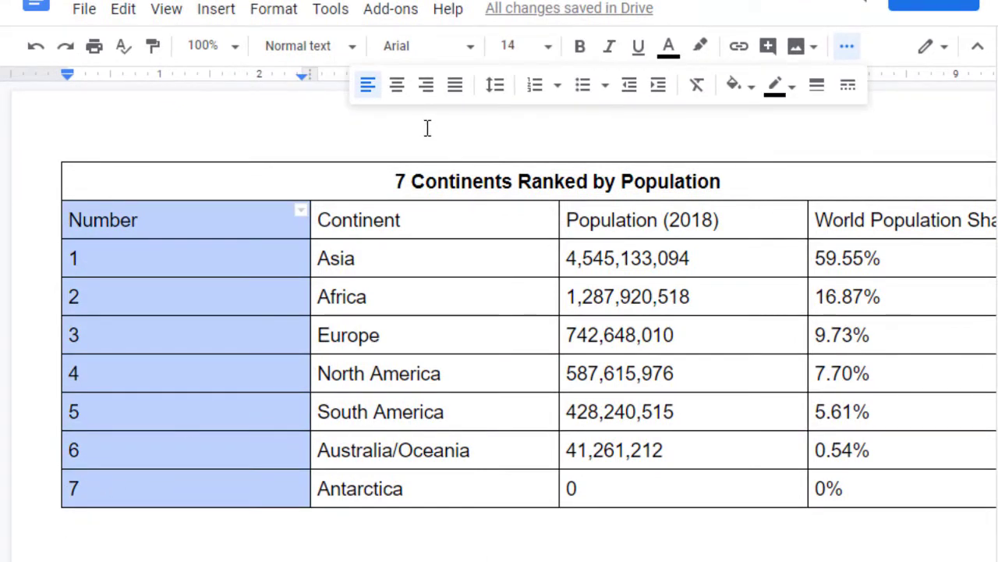
left_click(398, 87)
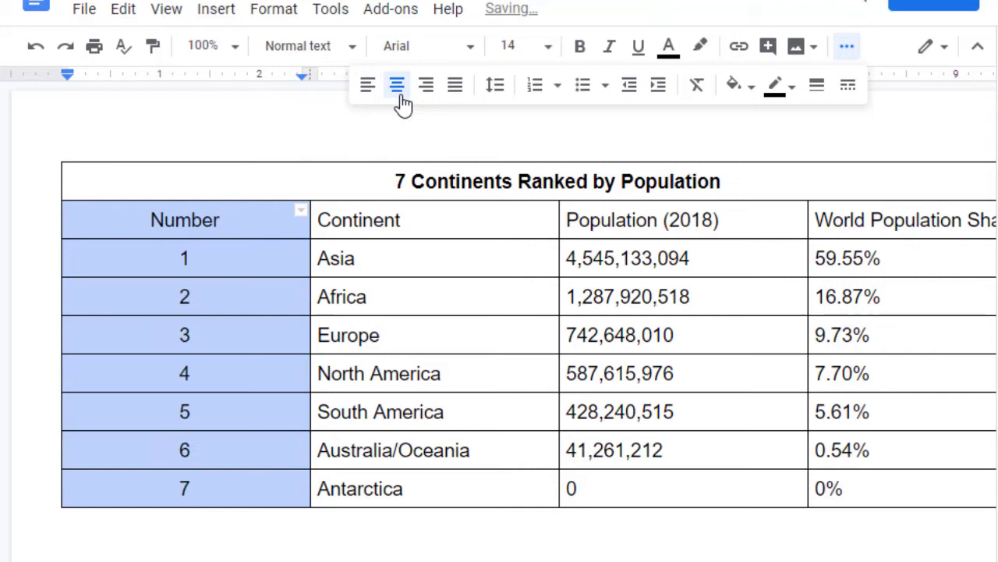
Step: Right-align the data cells below the headings in the Population (2018) and World Population Share columns
left_click(568, 220)
left_click_drag(572, 254, 601, 491)
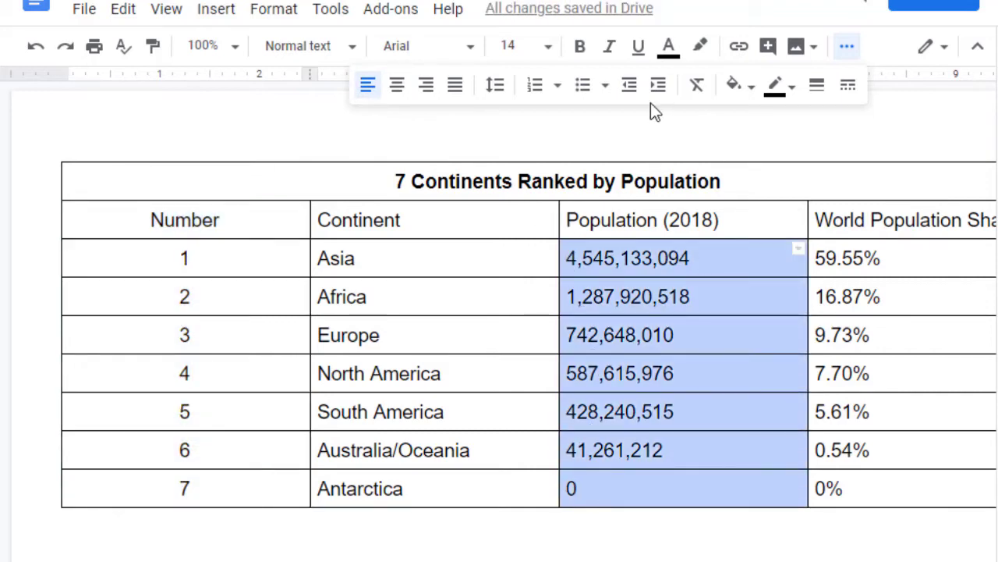
left_click(426, 86)
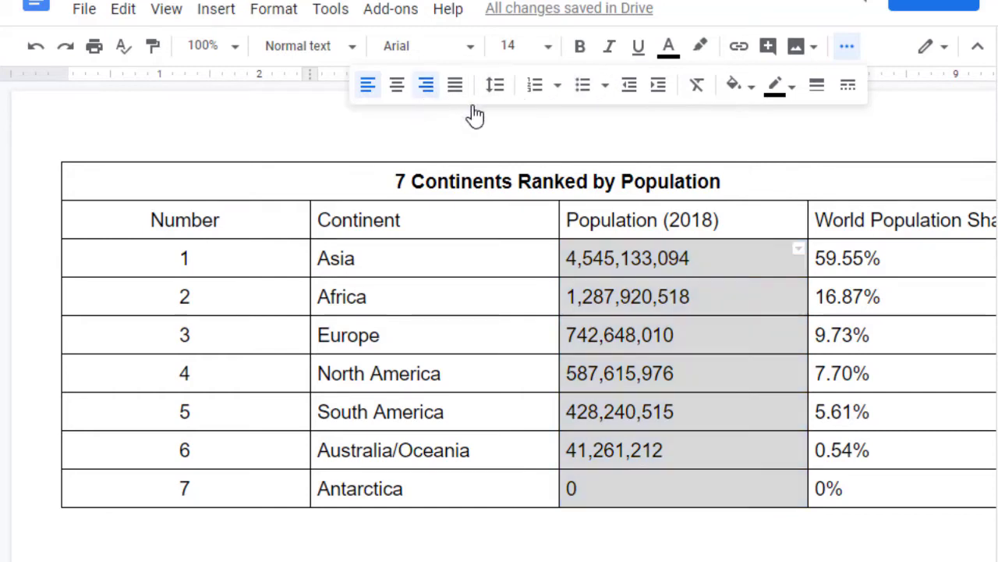
left_click_drag(816, 258, 786, 484)
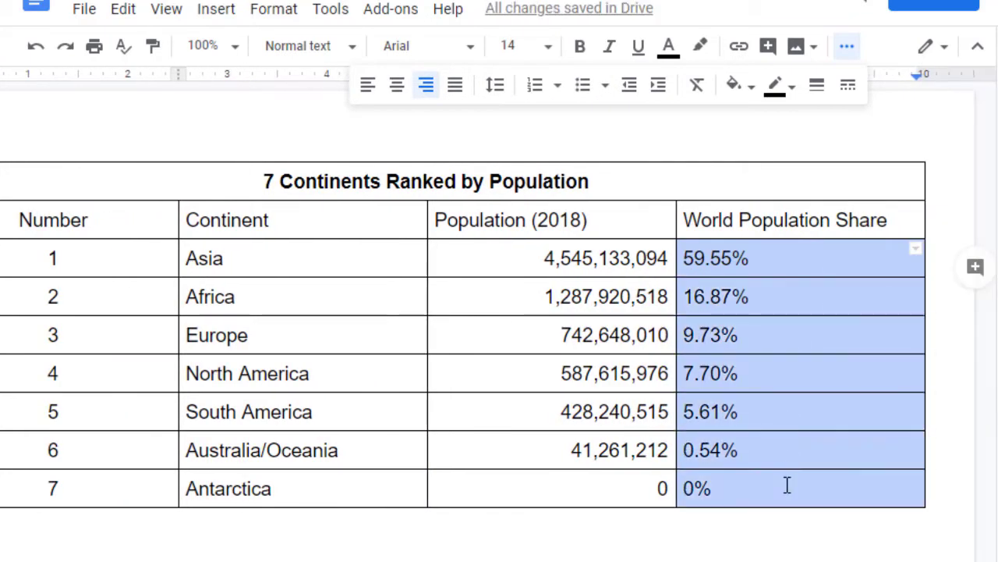
left_click(432, 94)
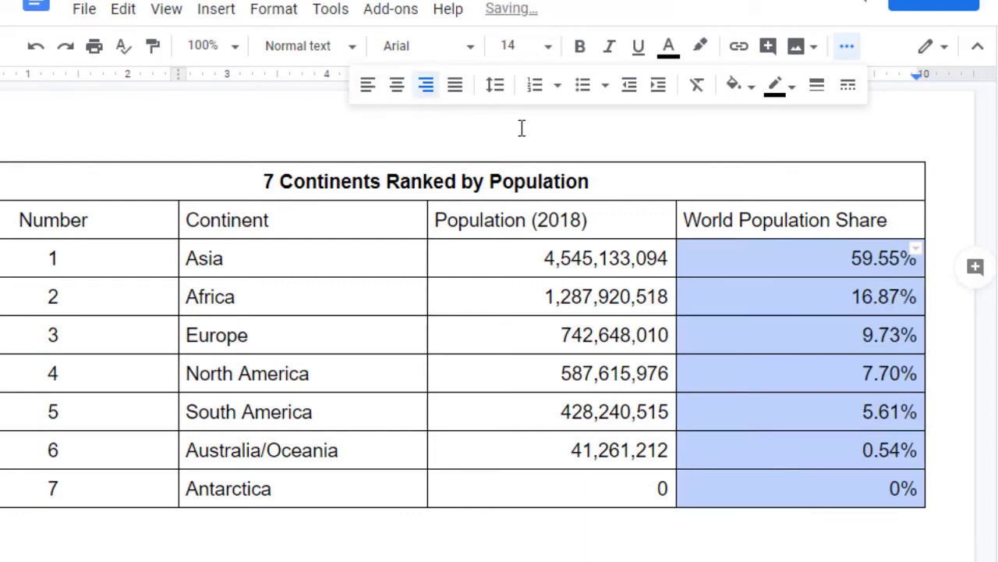
Step: Center-align all the column headings from Number to World Population Share
left_click_drag(890, 220, 53, 218)
left_click(397, 92)
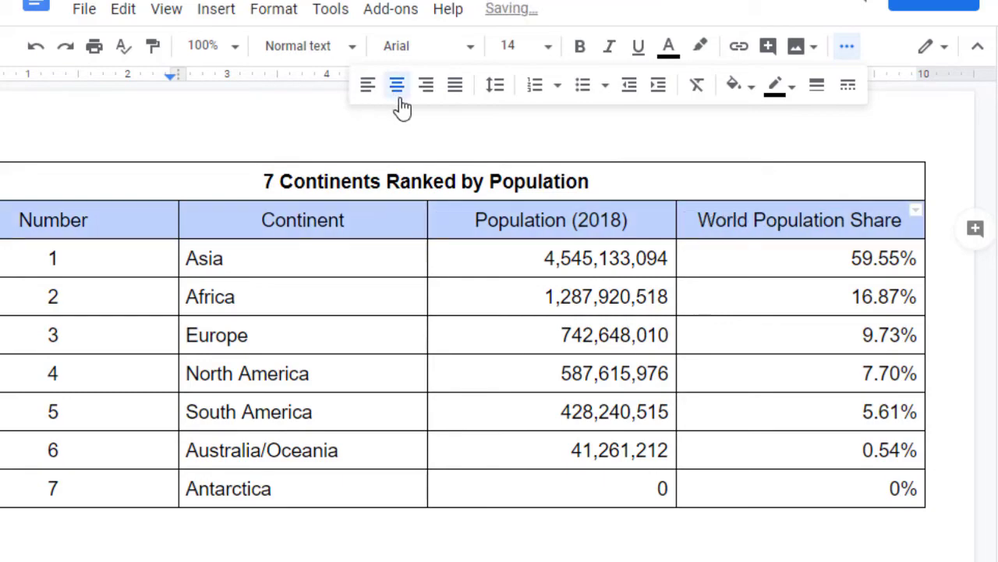
left_click(64, 519)
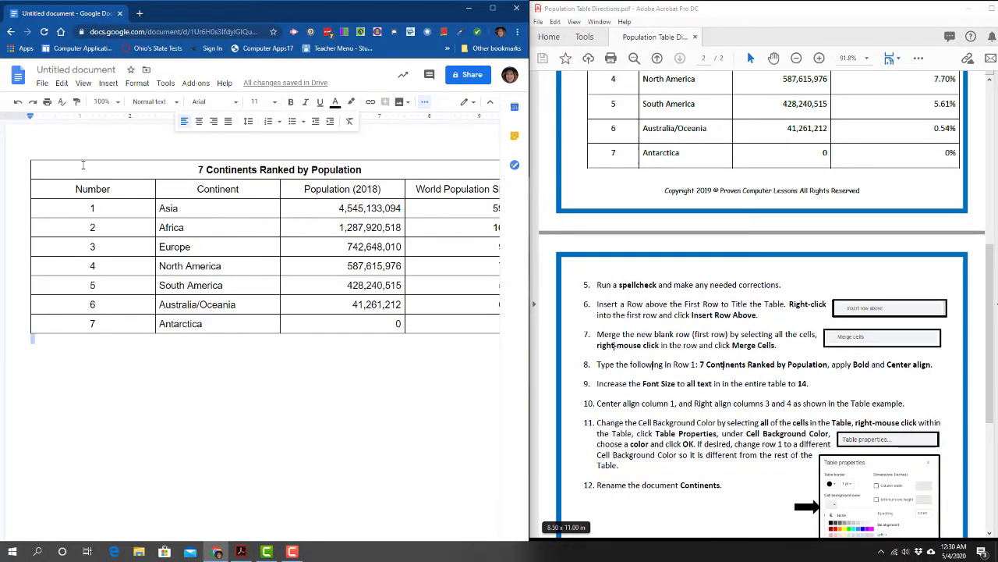
Step: Set the cell background color of the whole table to light purple in the table properties
left_click(73, 170)
left_click_drag(94, 173, 411, 318)
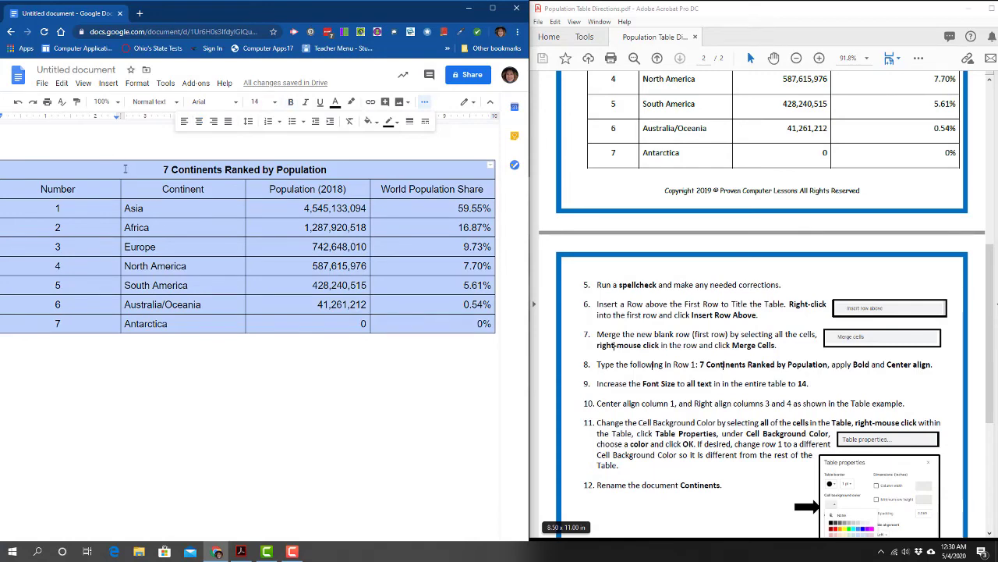
right_click(125, 168)
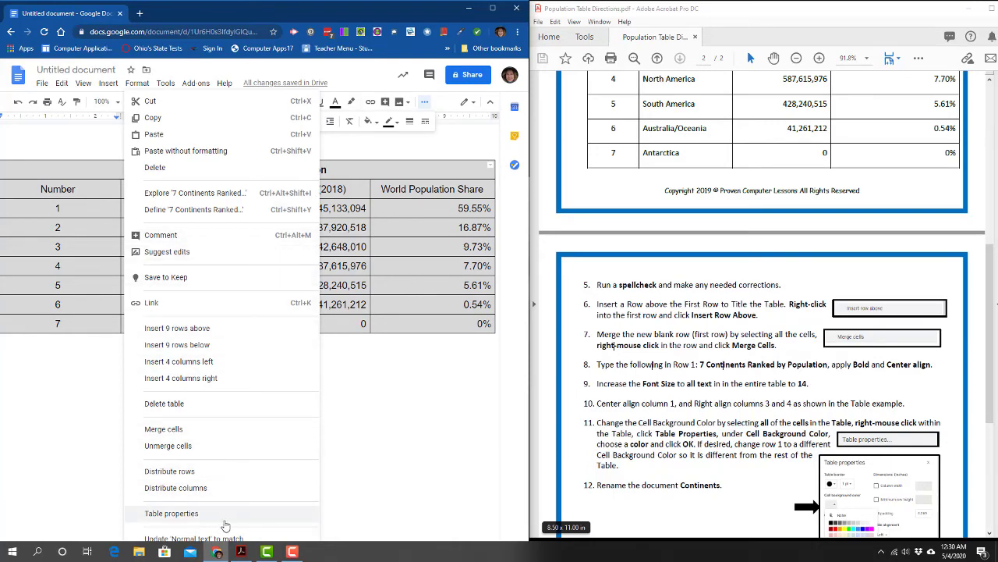
left_click(230, 518)
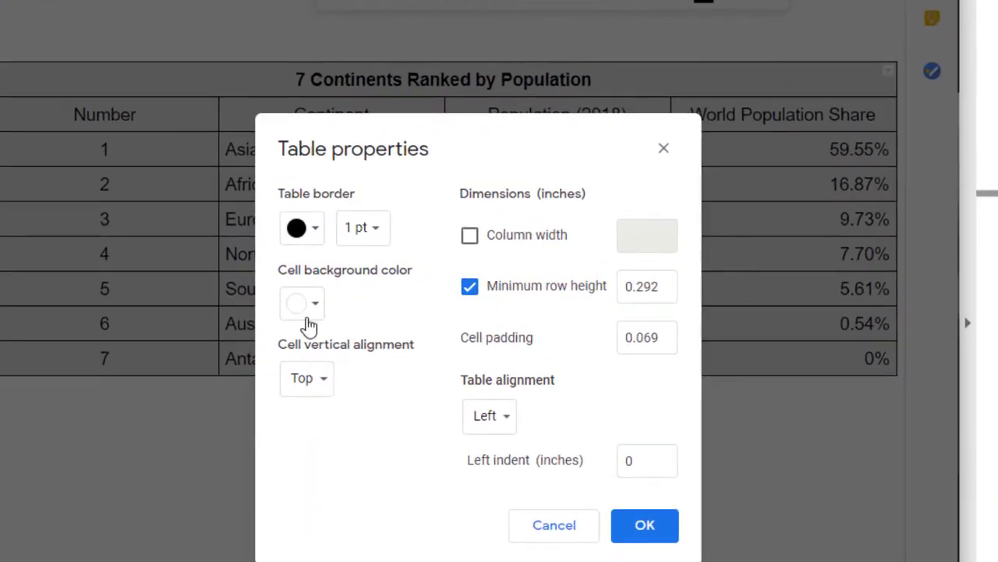
left_click(316, 306)
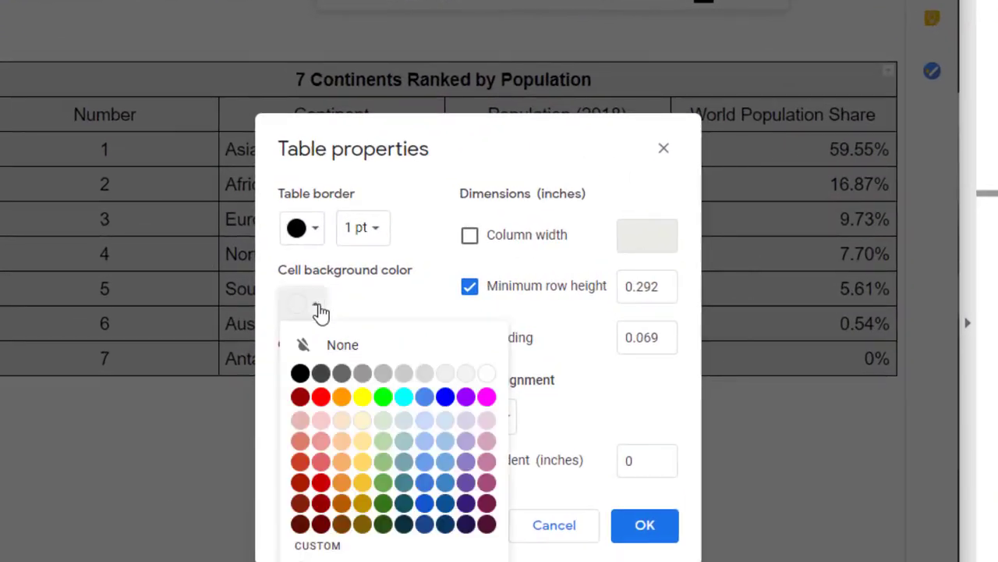
left_click(466, 426)
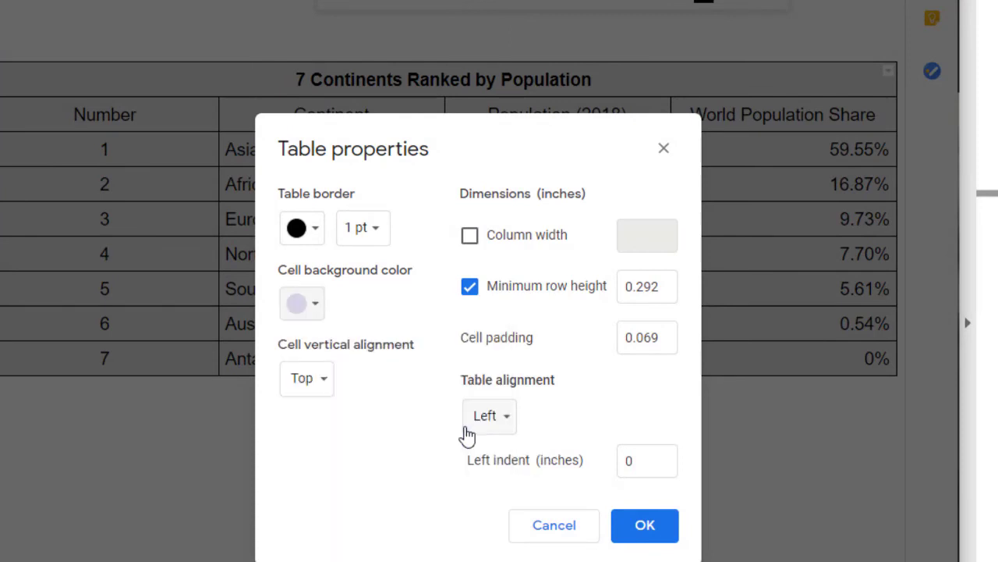
left_click(644, 538)
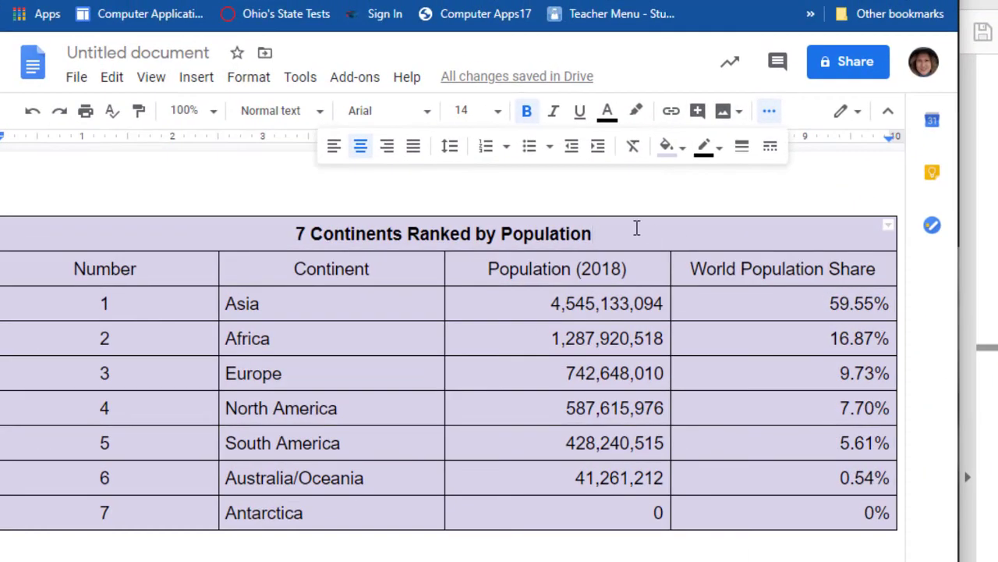
Step: Change the background color of the title row to light gray
left_click_drag(599, 229, 212, 224)
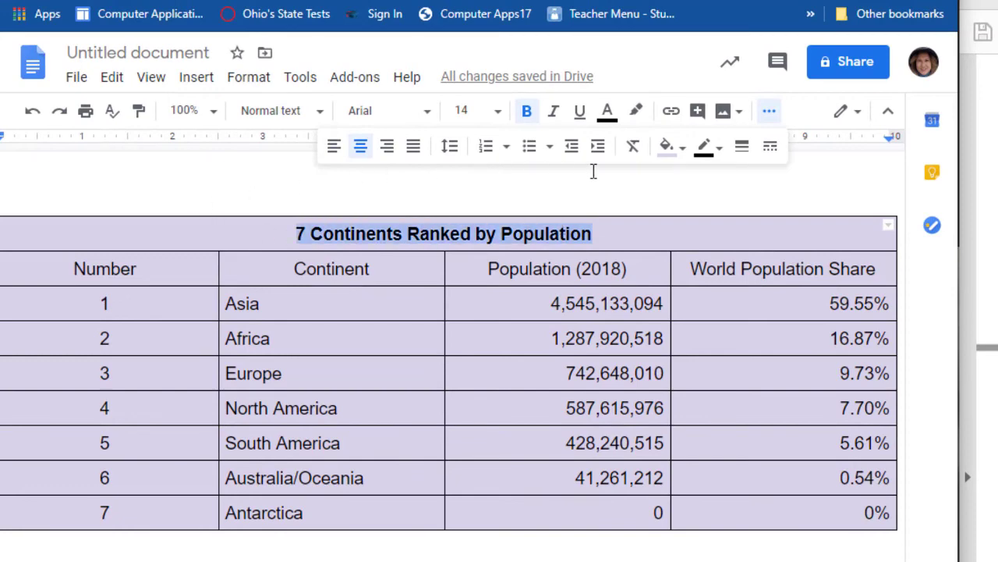
left_click(668, 149)
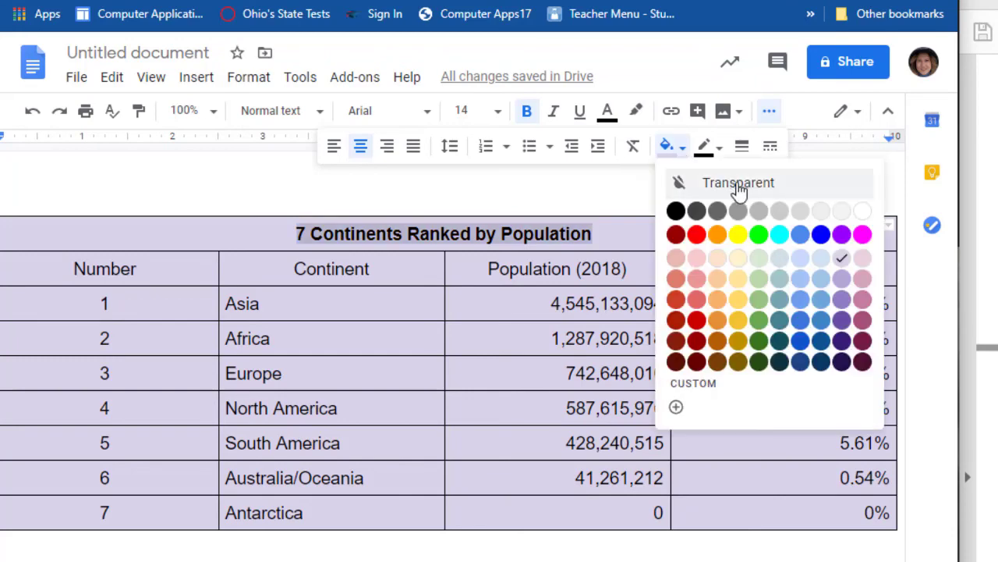
left_click(802, 215)
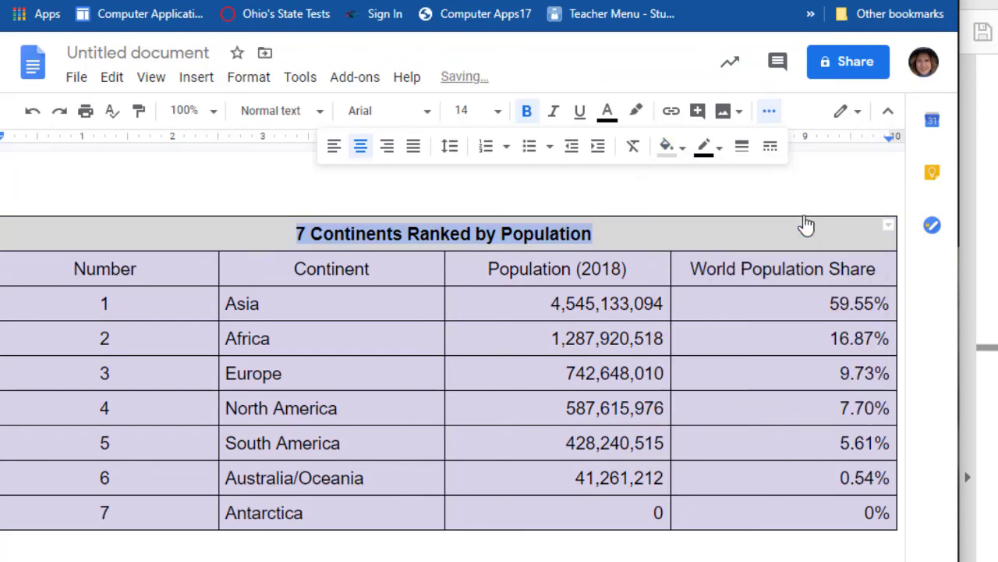
left_click(724, 206)
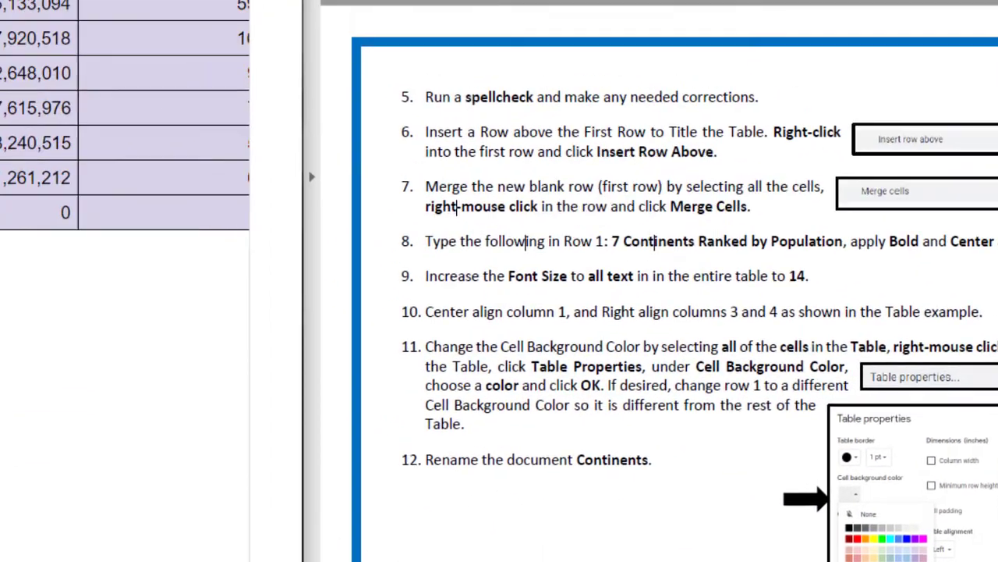
Step: Rename the document as Continents
left_click(168, 125)
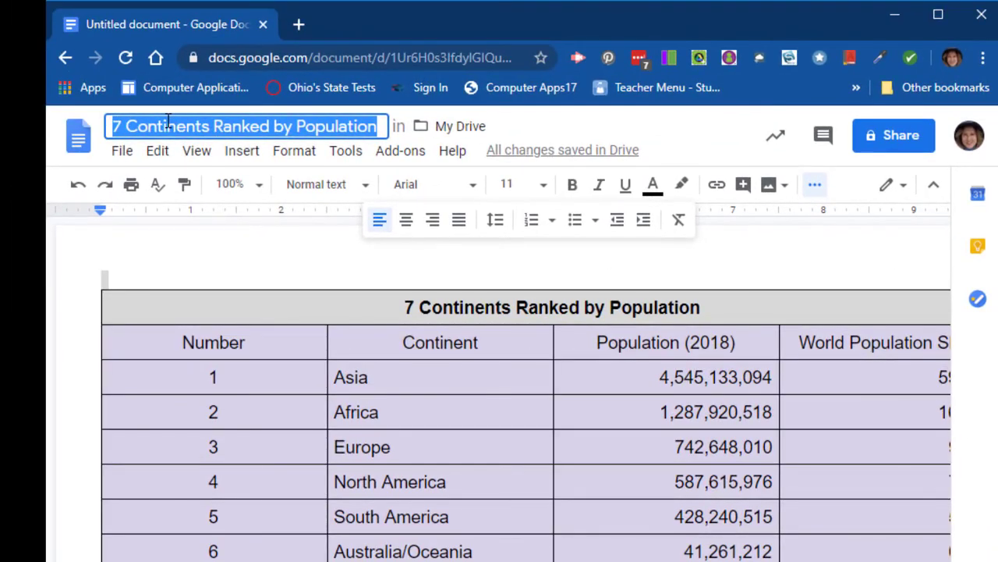
type("Cont")
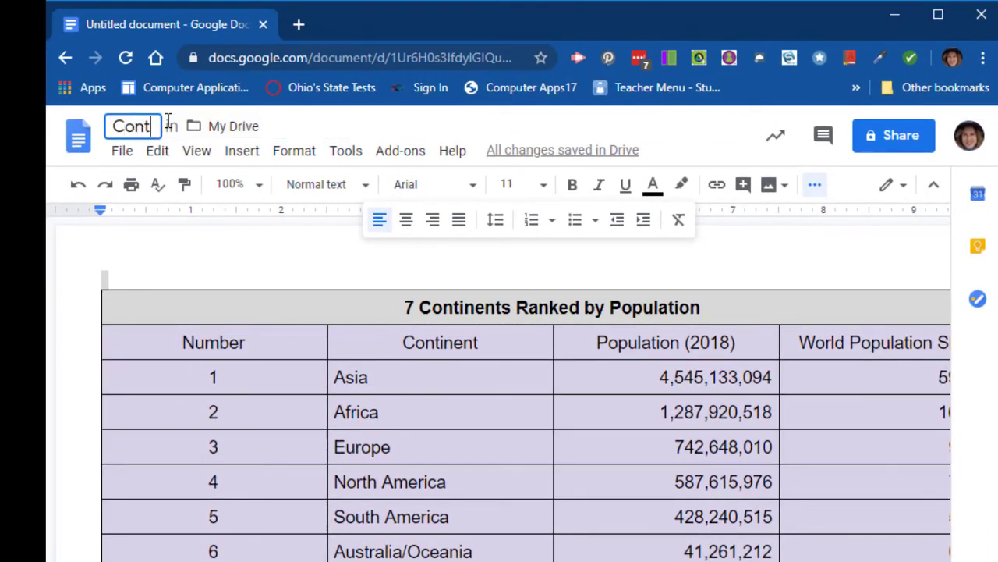
type("inents")
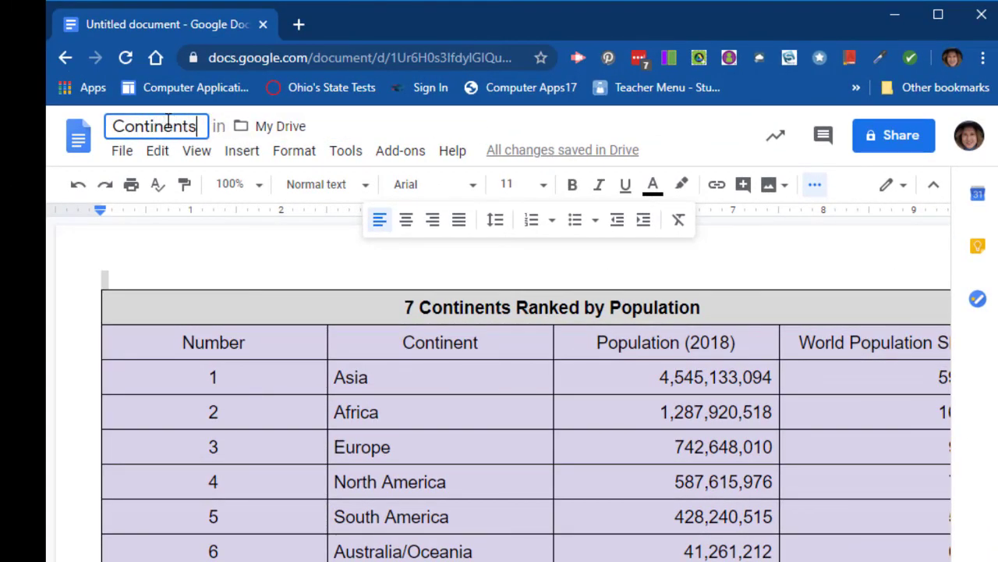